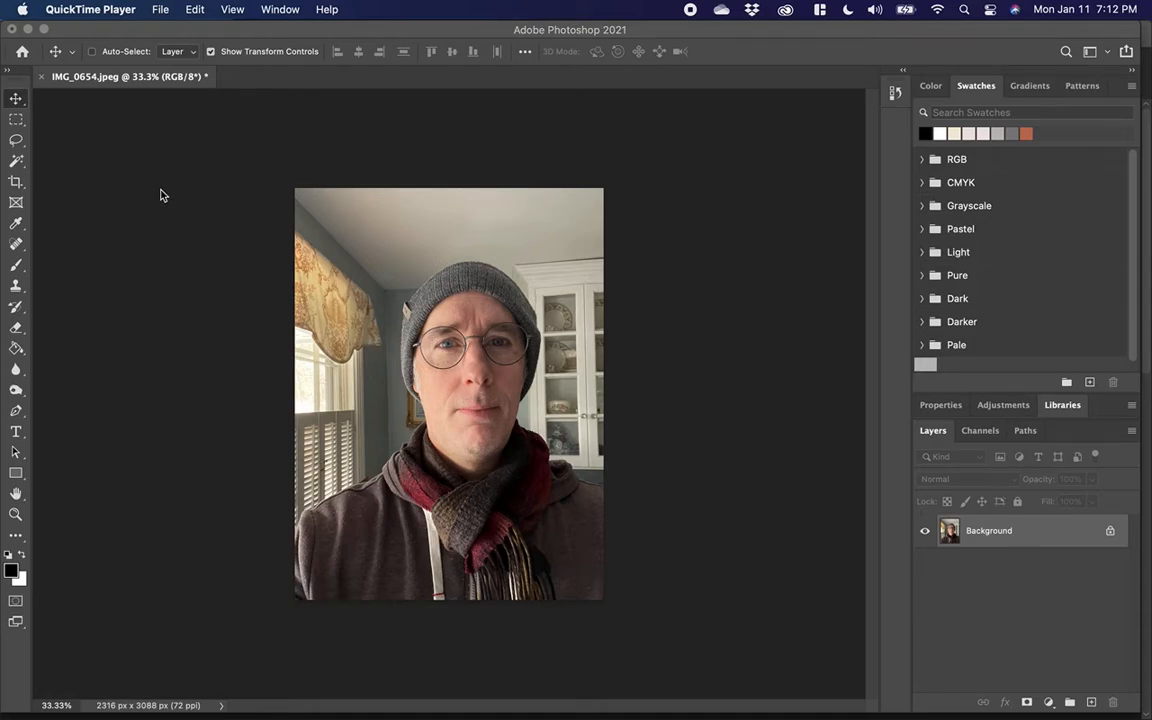
Step: Try the Equalize adjustment on the portrait photo, and undo it
{"action": "left_click", "coordinate": [192, 236]}
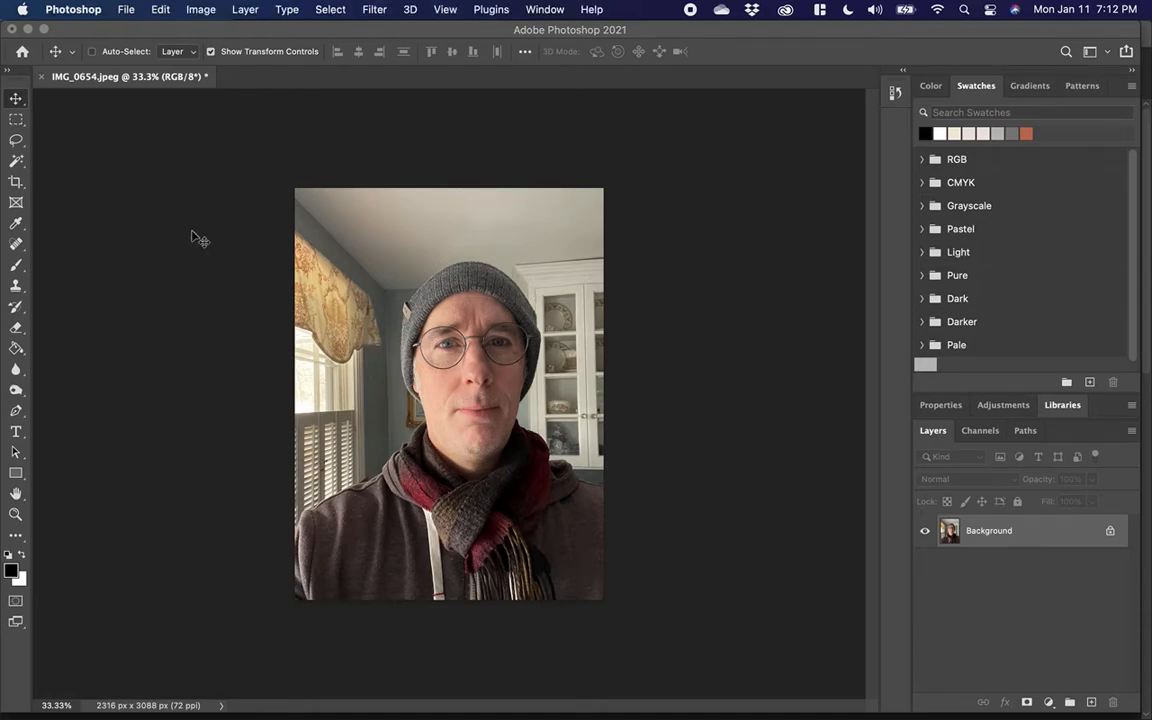
{"action": "left_click", "coordinate": [233, 13]}
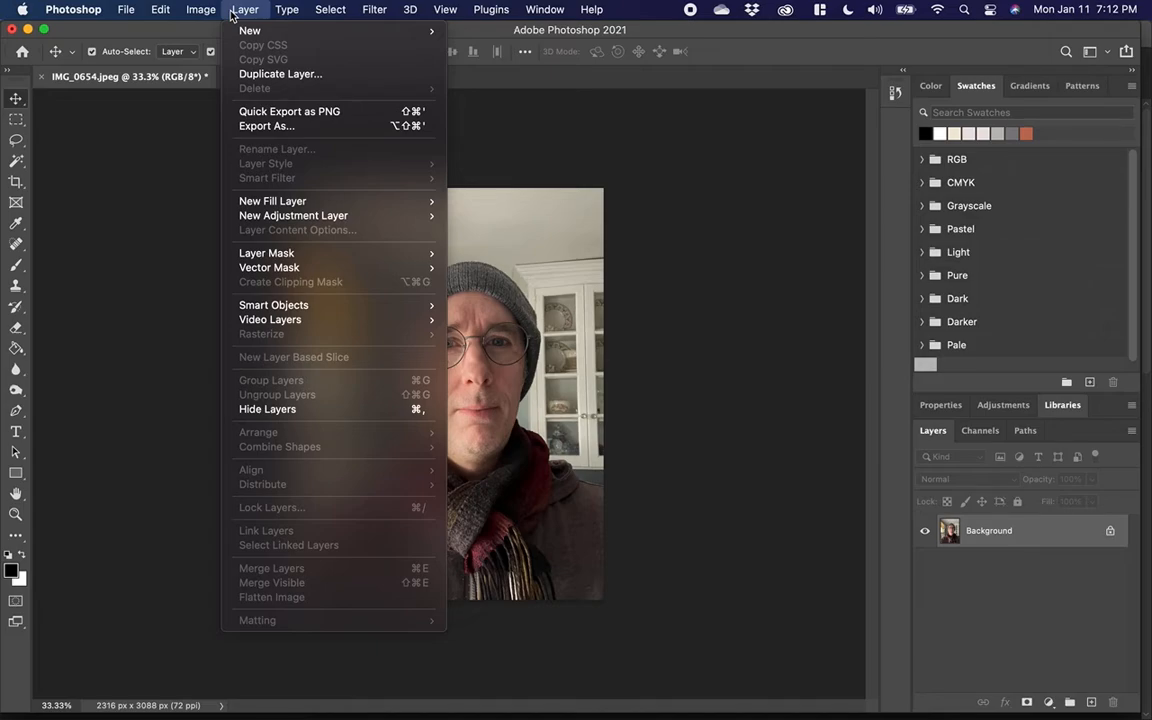
{"action": "mouse_move", "coordinate": [200, 12]}
{"action": "mouse_move", "coordinate": [188, 54]}
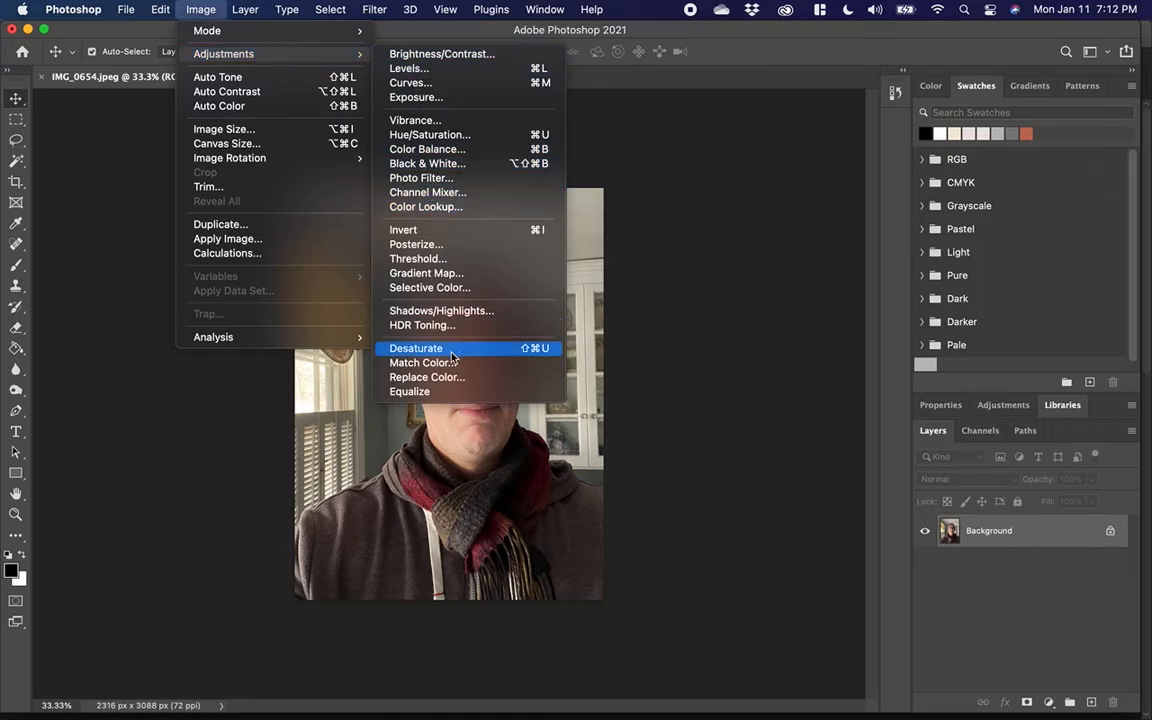
{"action": "left_click", "coordinate": [442, 393]}
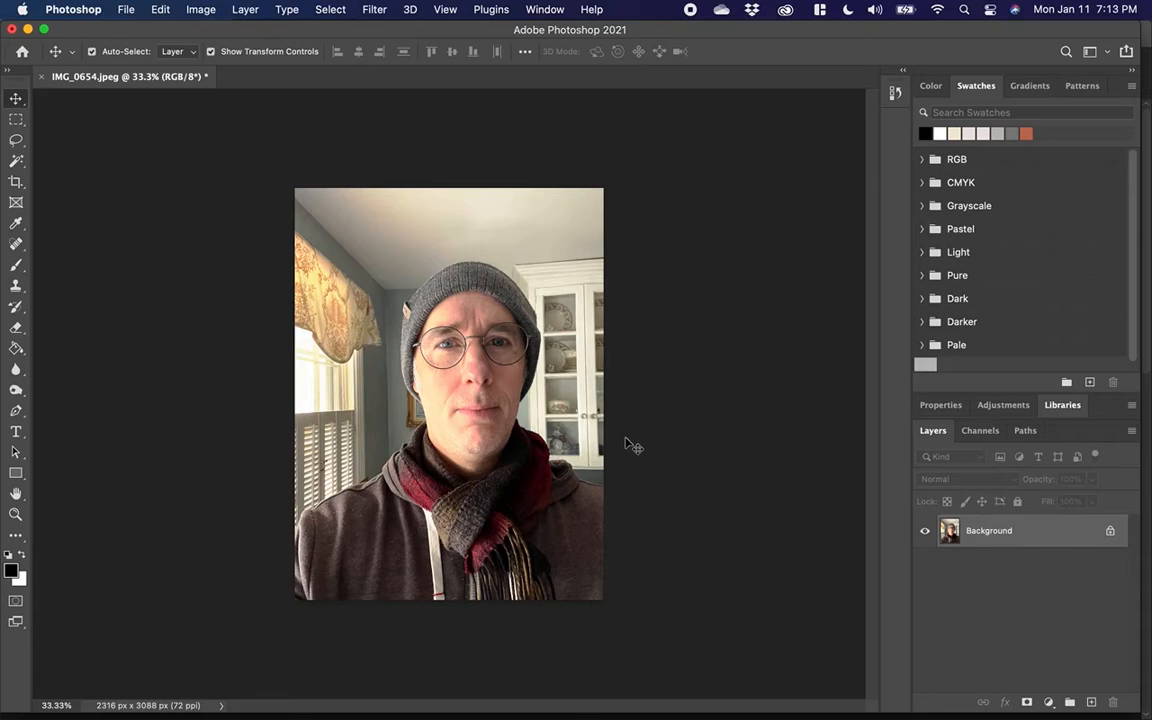
{"action": "left_click", "coordinate": [158, 9]}
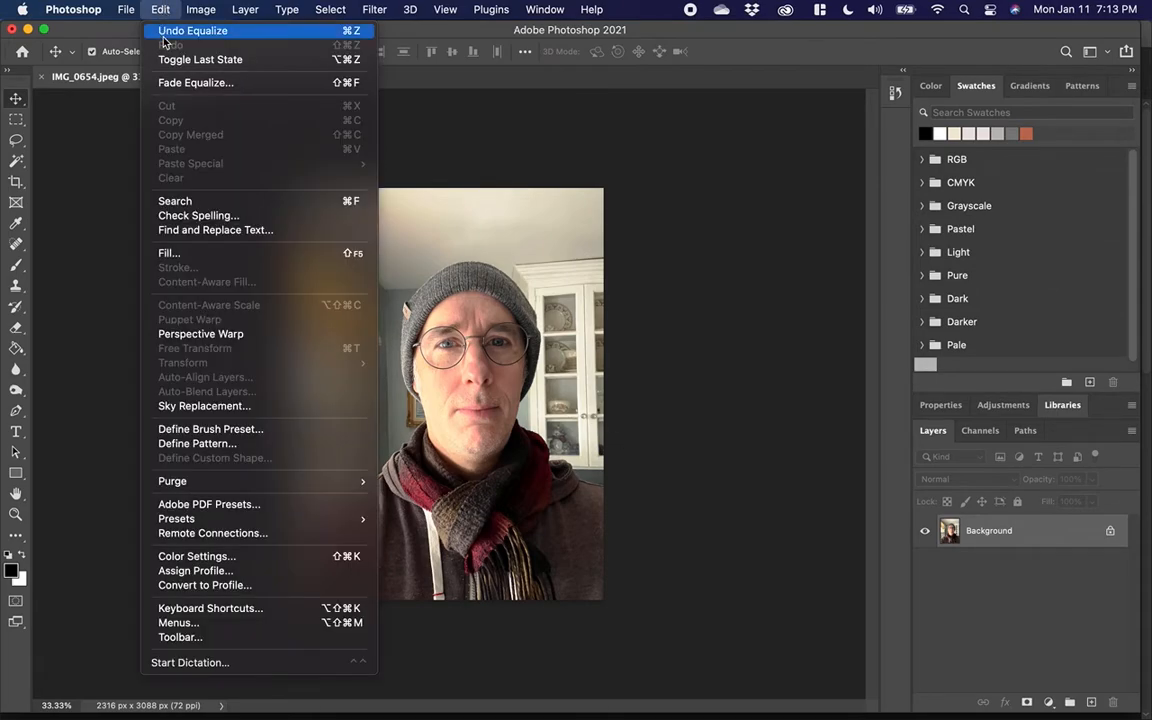
{"action": "left_click", "coordinate": [162, 31]}
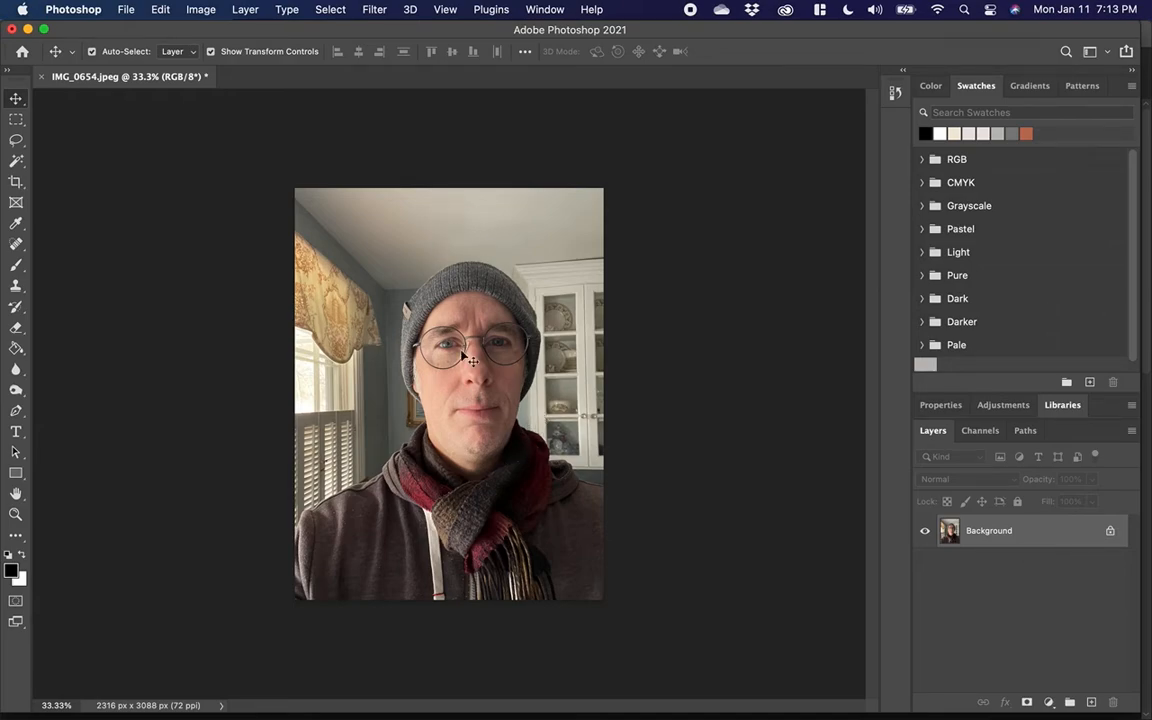
Step: Select the man in the photo with automatic subject selection and invert the selection to cover the background
{"action": "left_click", "coordinate": [322, 12]}
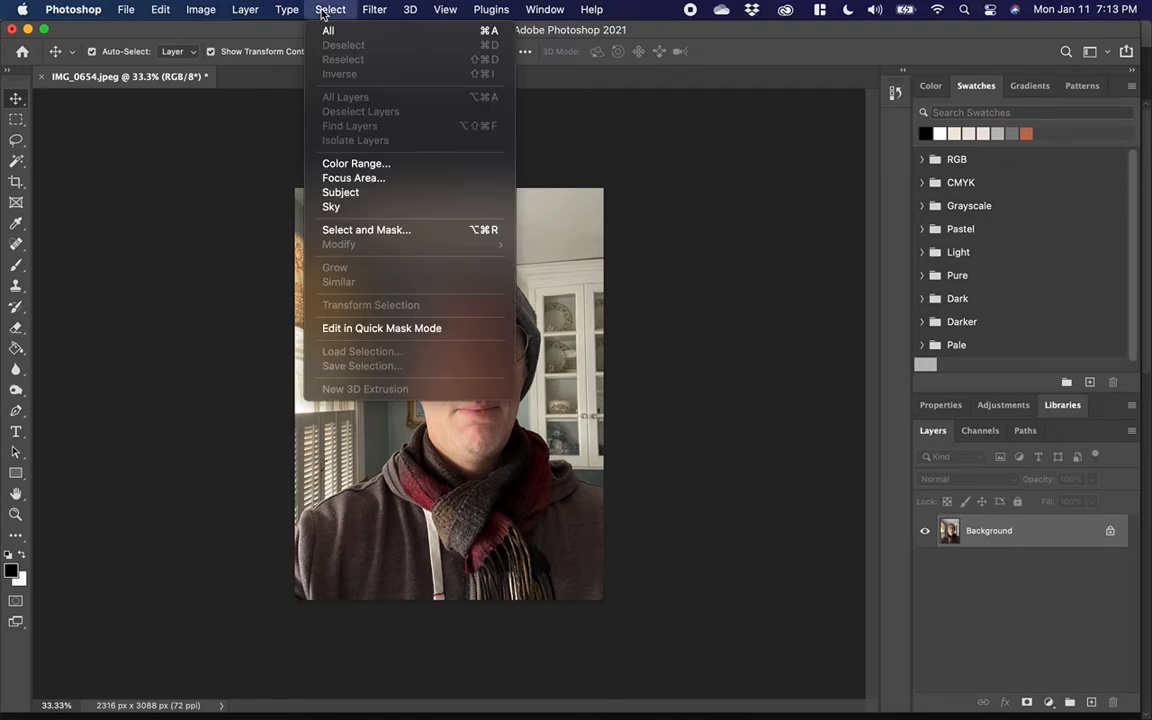
{"action": "left_click", "coordinate": [335, 196]}
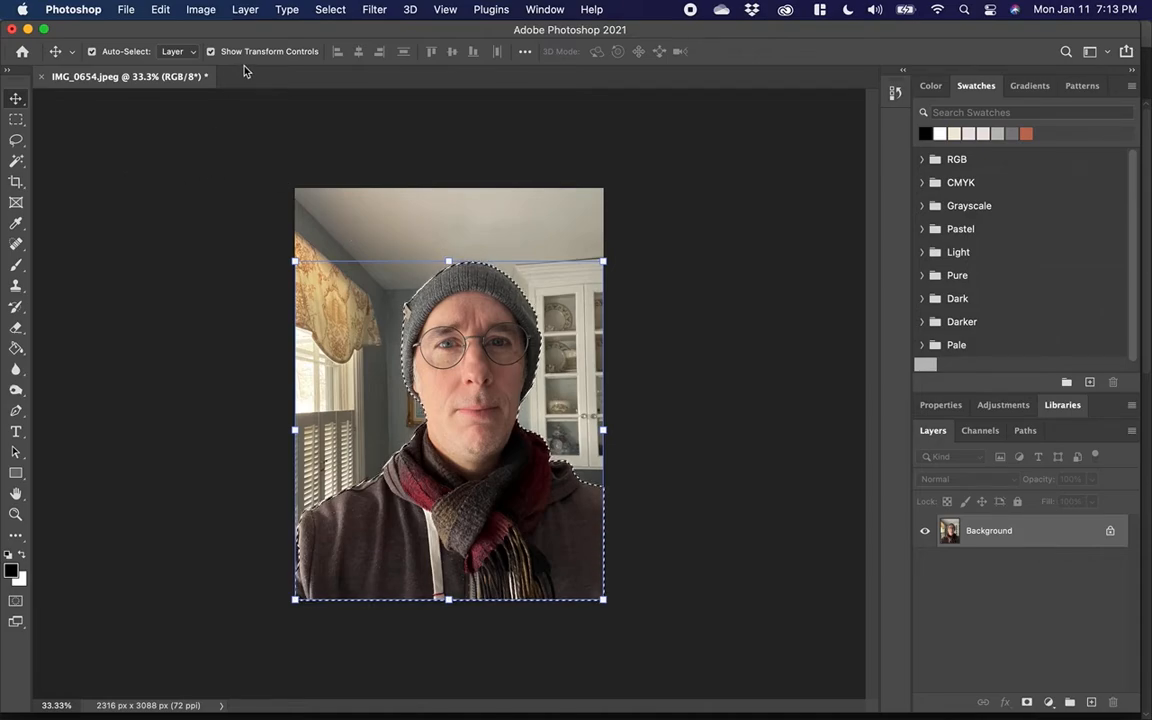
{"action": "left_click", "coordinate": [323, 12]}
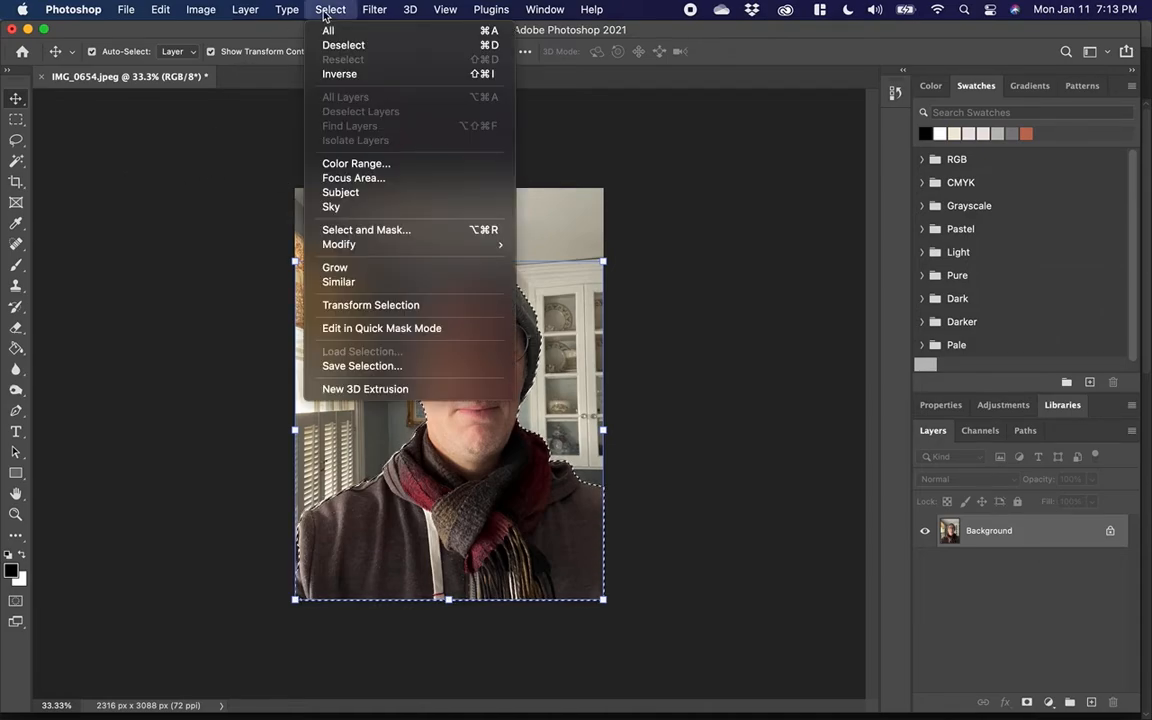
{"action": "left_click", "coordinate": [329, 74]}
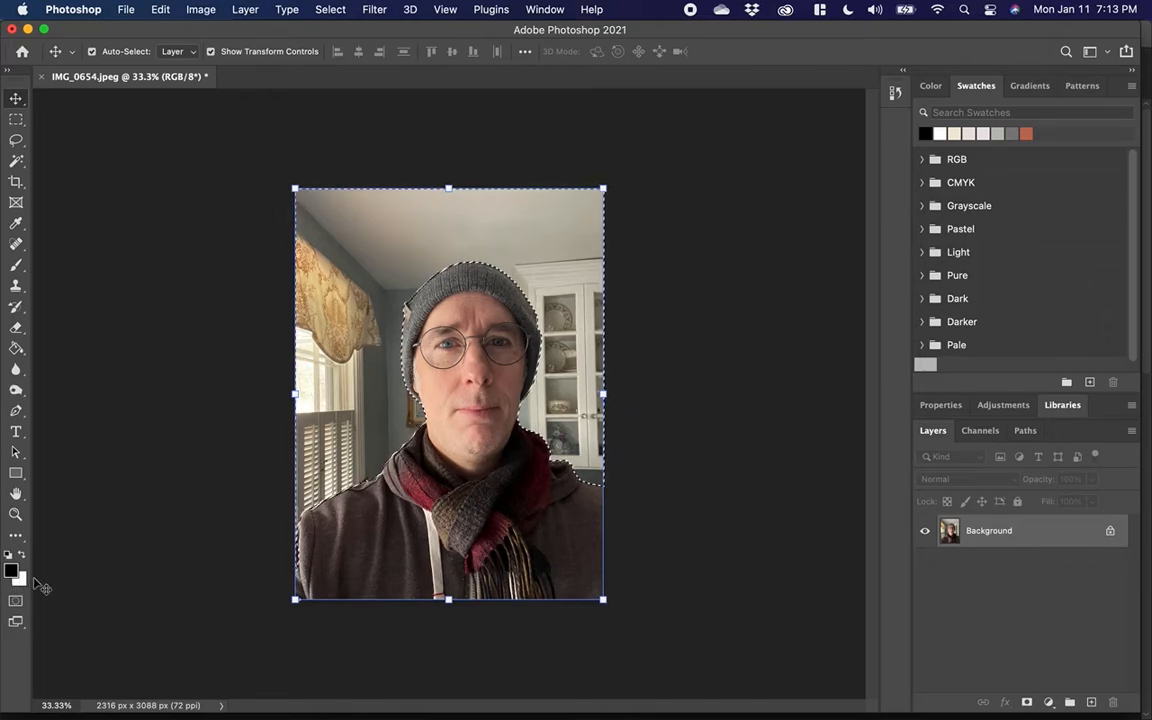
Step: Fill the selected background with white in Normal mode at 100% opacity, and return to the Move tool
{"action": "key", "text": "shift+BackSpace"}
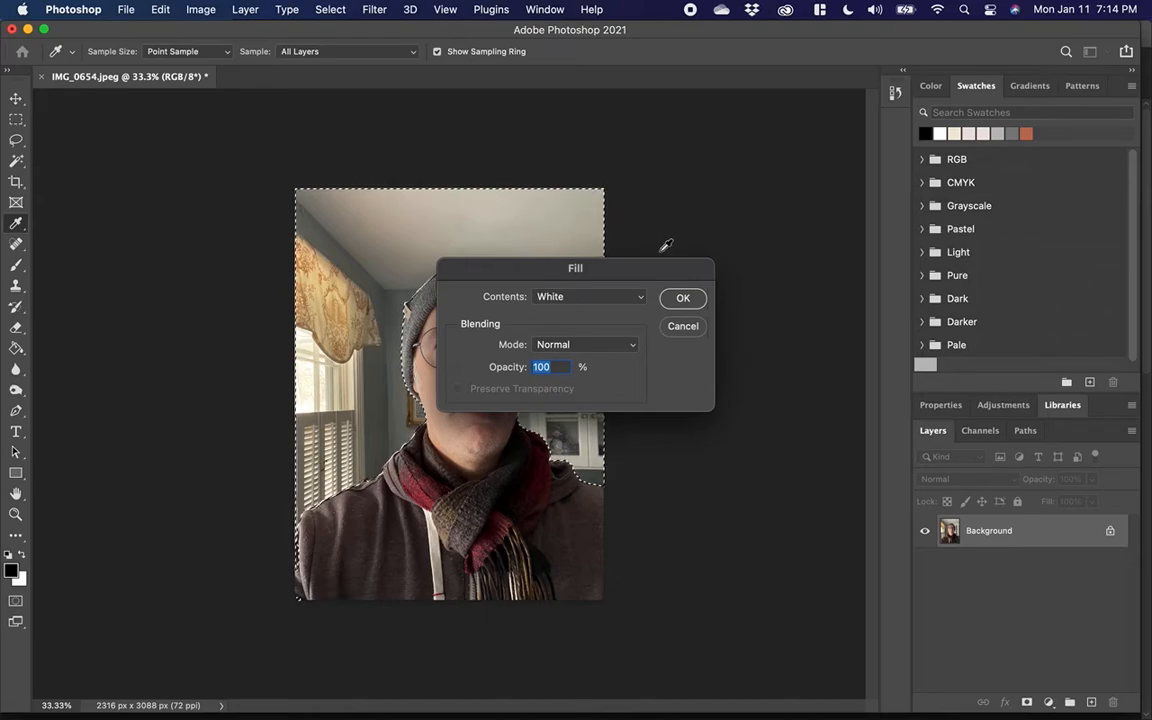
{"action": "left_click", "coordinate": [640, 297]}
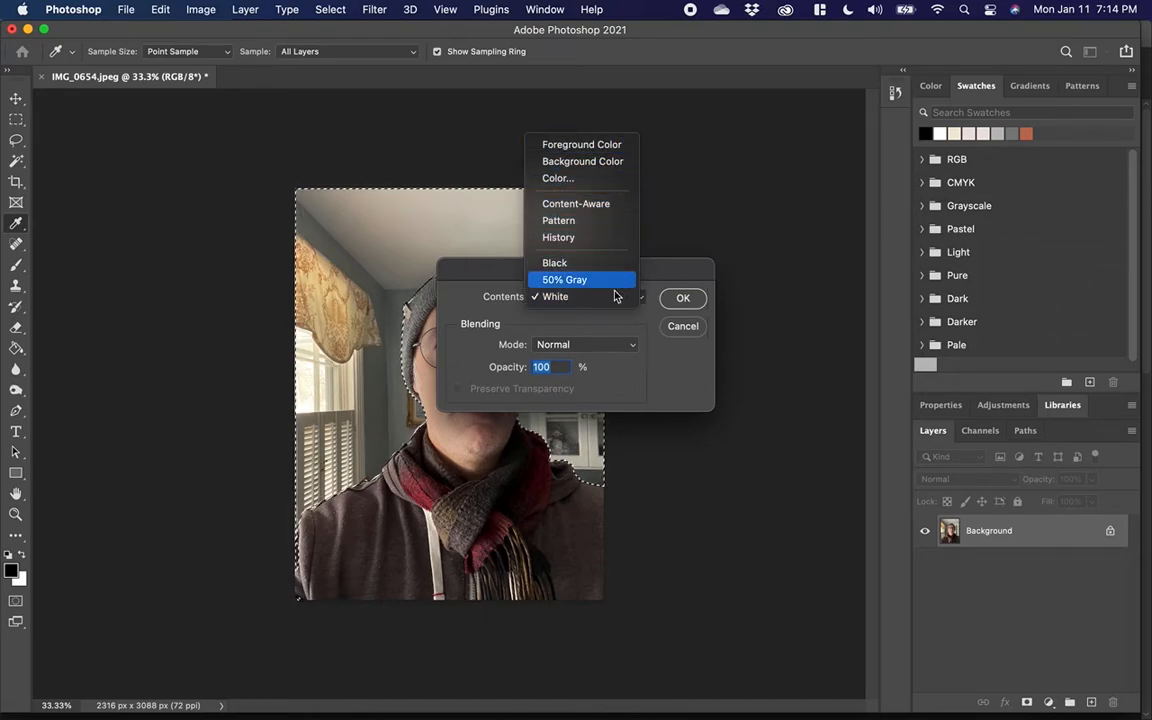
{"action": "left_click", "coordinate": [615, 298]}
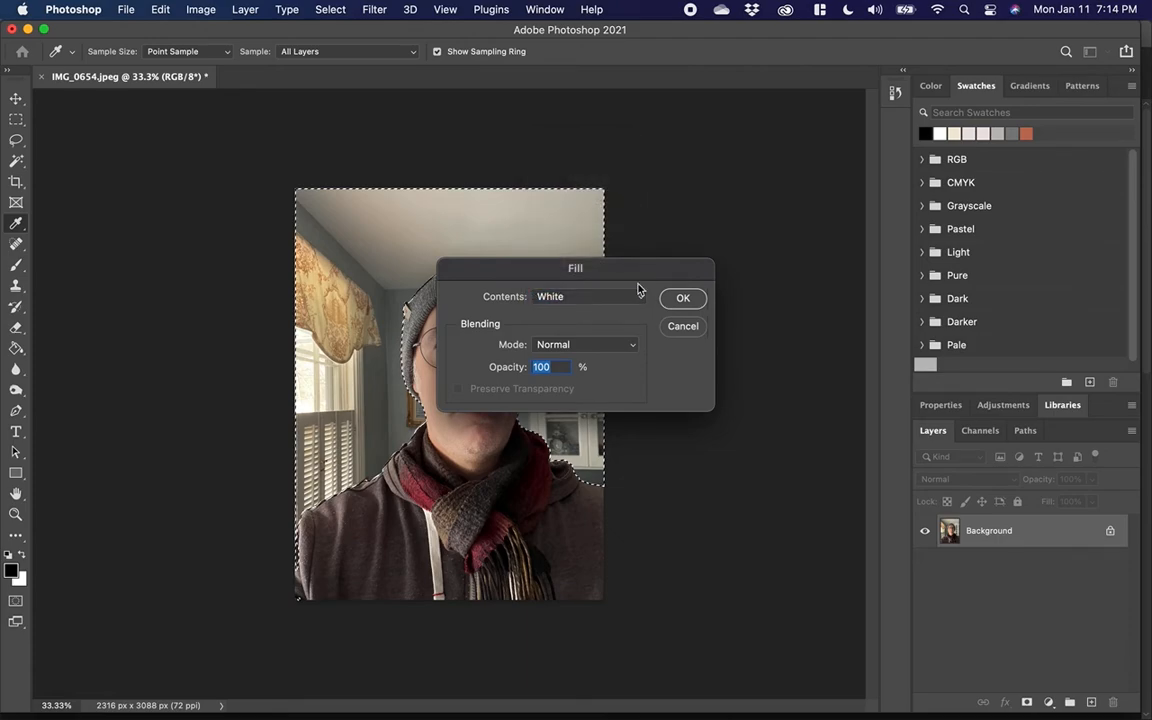
{"action": "left_click", "coordinate": [682, 300]}
{"action": "key", "text": "v"}
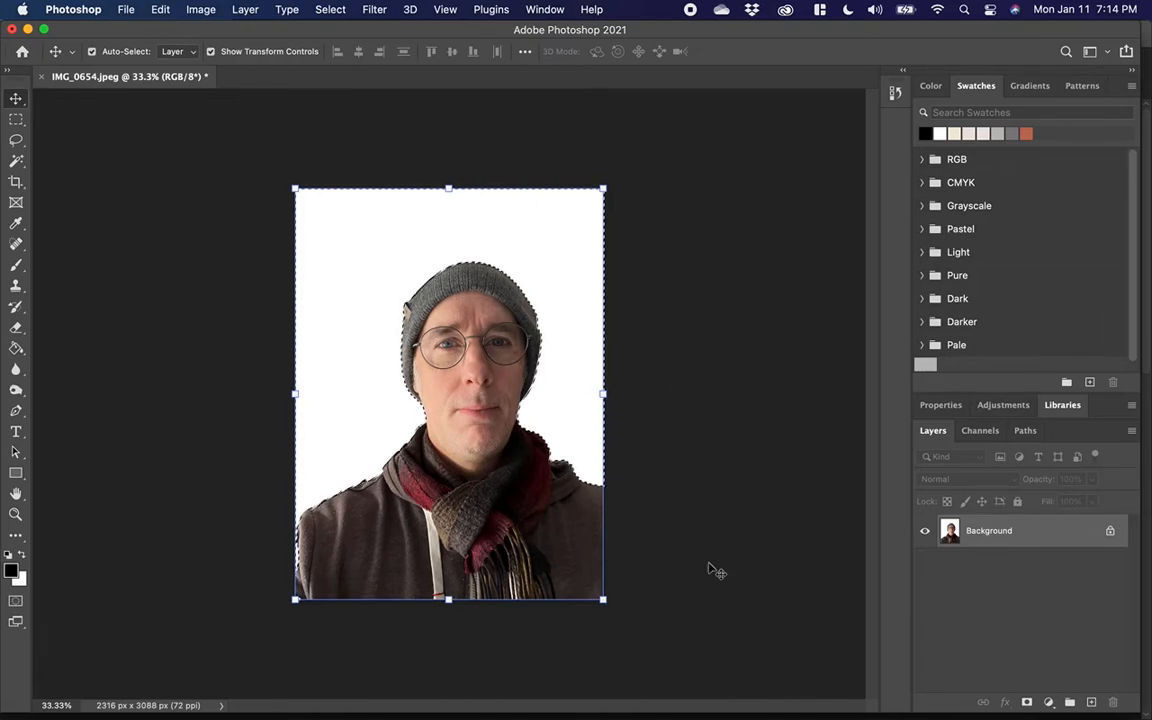
Step: Save the portrait in Downloads in Photoshop format, naming it with the subject's first name followed by "-face3"
{"action": "left_click", "coordinate": [126, 9]}
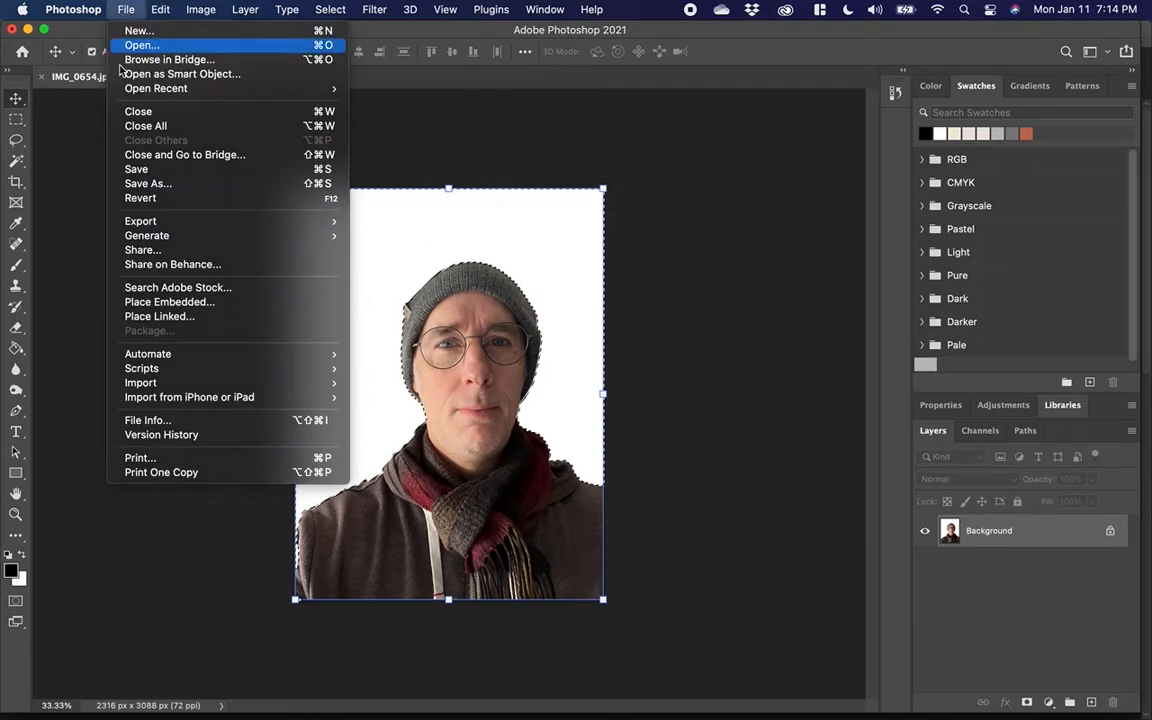
{"action": "left_click", "coordinate": [132, 184]}
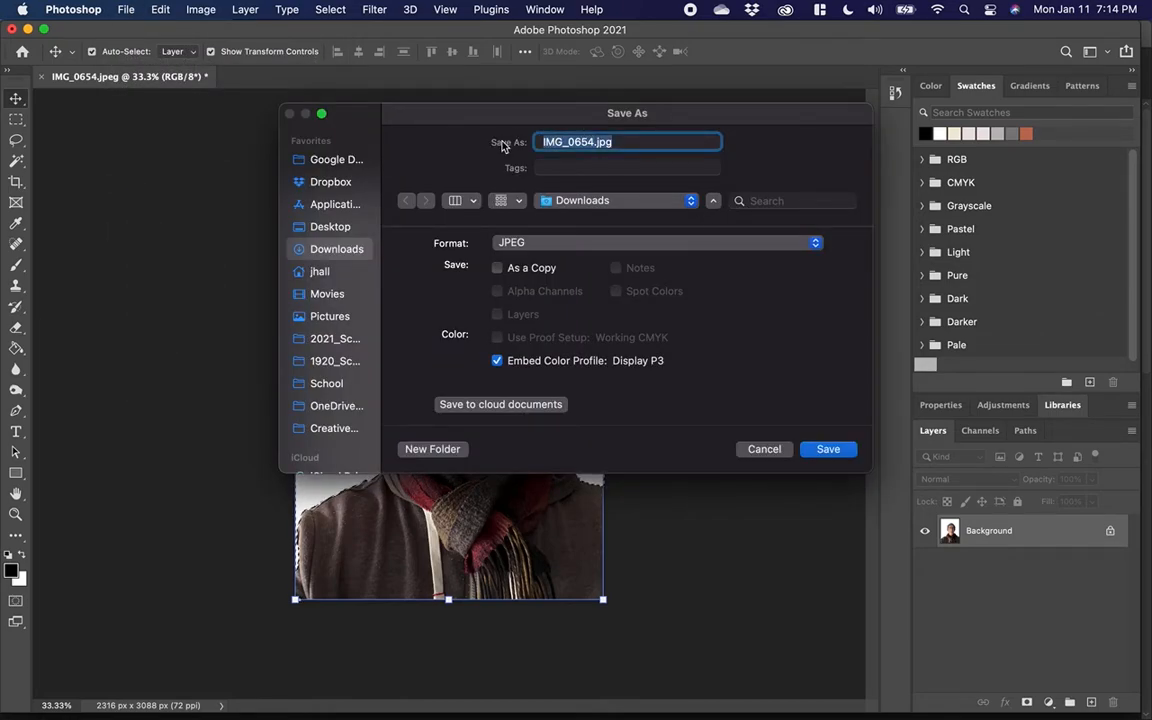
{"action": "left_click", "coordinate": [589, 144]}
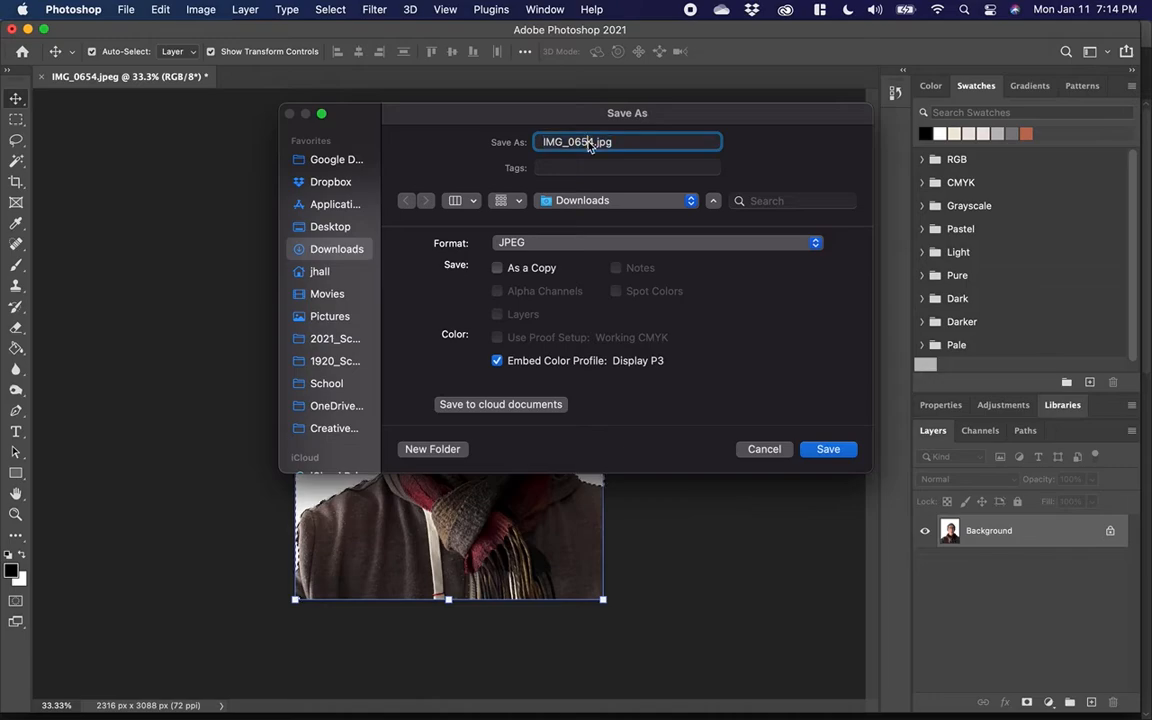
{"action": "left_click", "coordinate": [586, 243]}
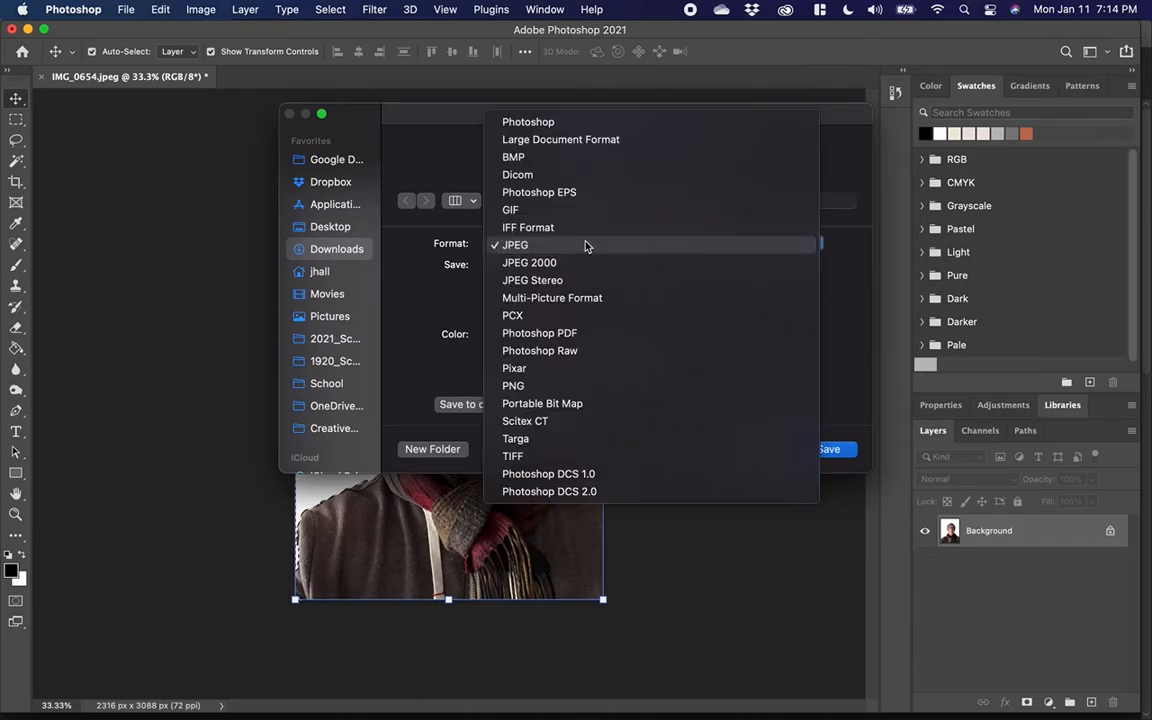
{"action": "left_click", "coordinate": [594, 122]}
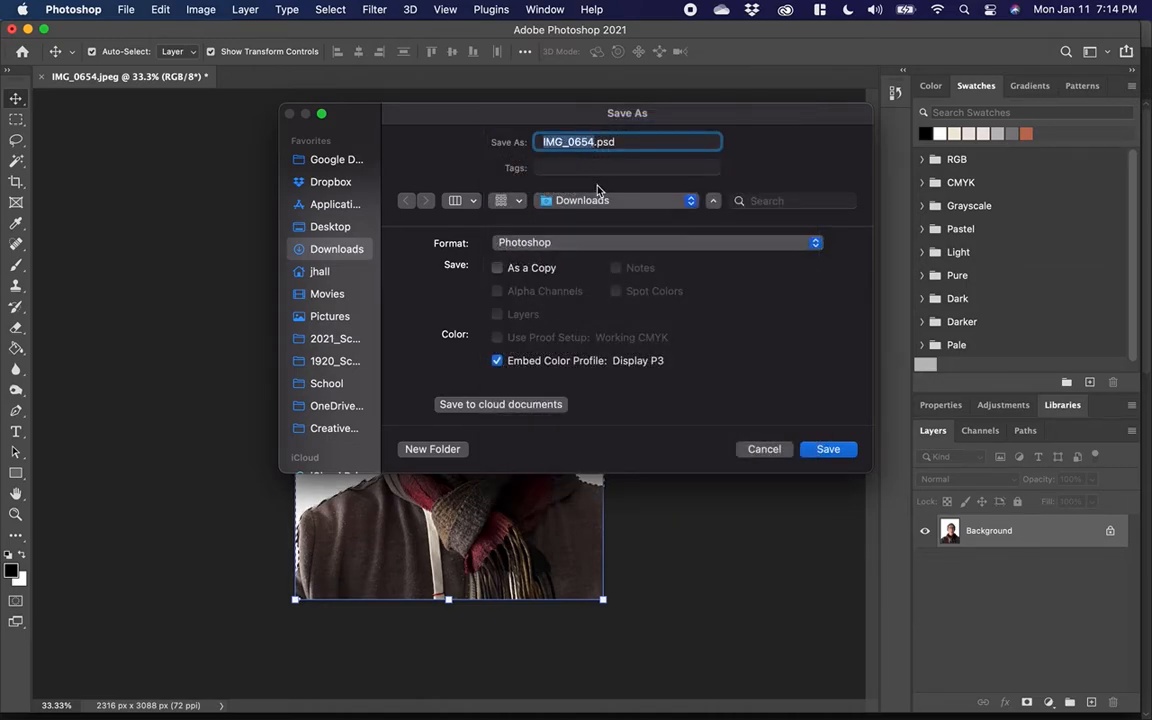
{"action": "type", "text": "jeff"}
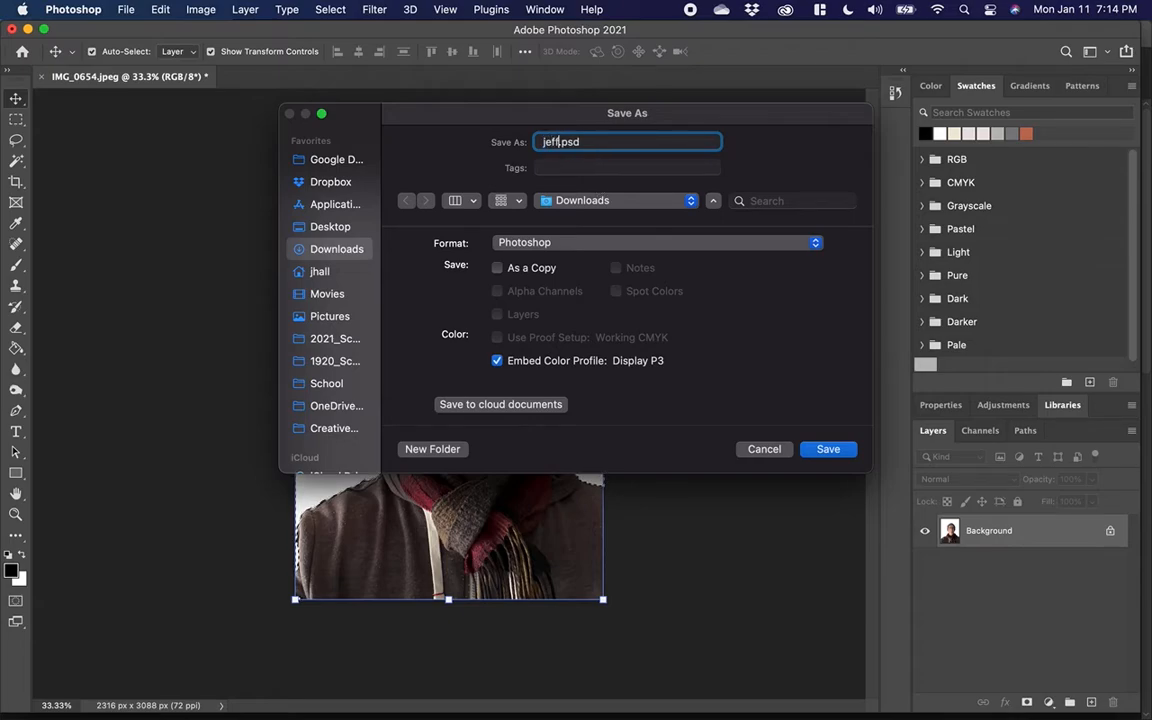
{"action": "type", "text": "-"}
{"action": "type", "text": "ce3"}
{"action": "left_click", "coordinate": [829, 452]}
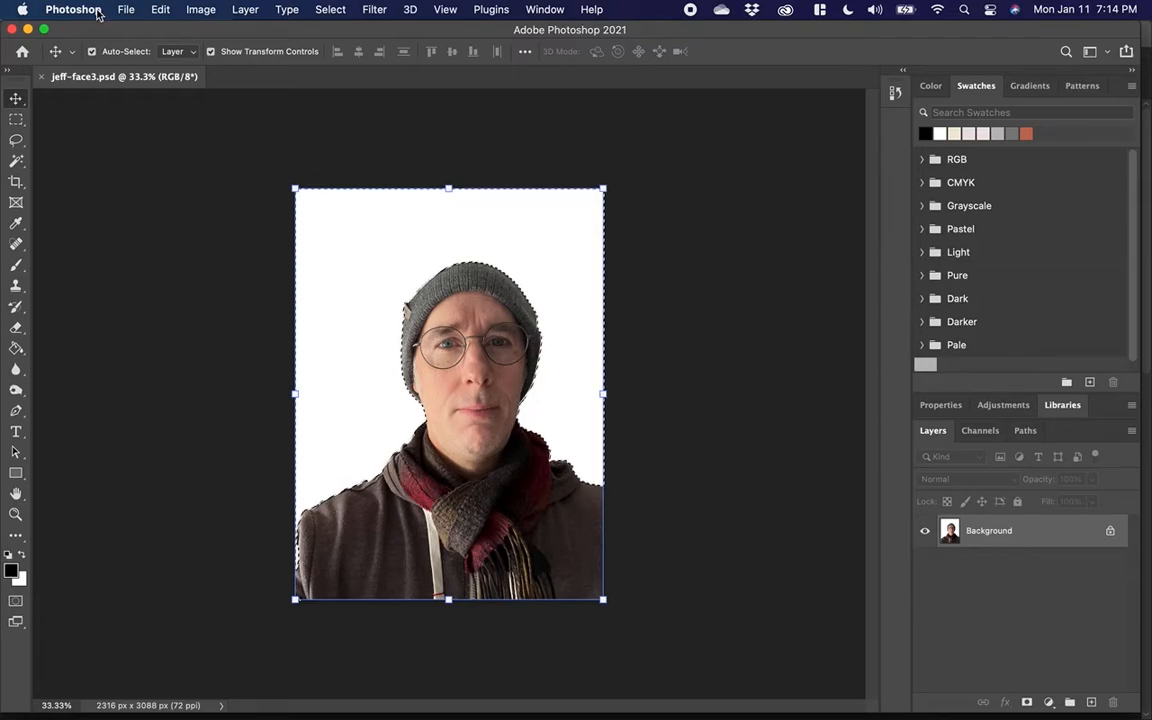
Step: Switch to Illustrator and create a portrait document 12 in wide and 18 in high in CMYK Color at 300 ppi
{"action": "key", "text": "super+Tab"}
{"action": "key", "text": "super+Tab"}
{"action": "key", "text": "super+Tab"}
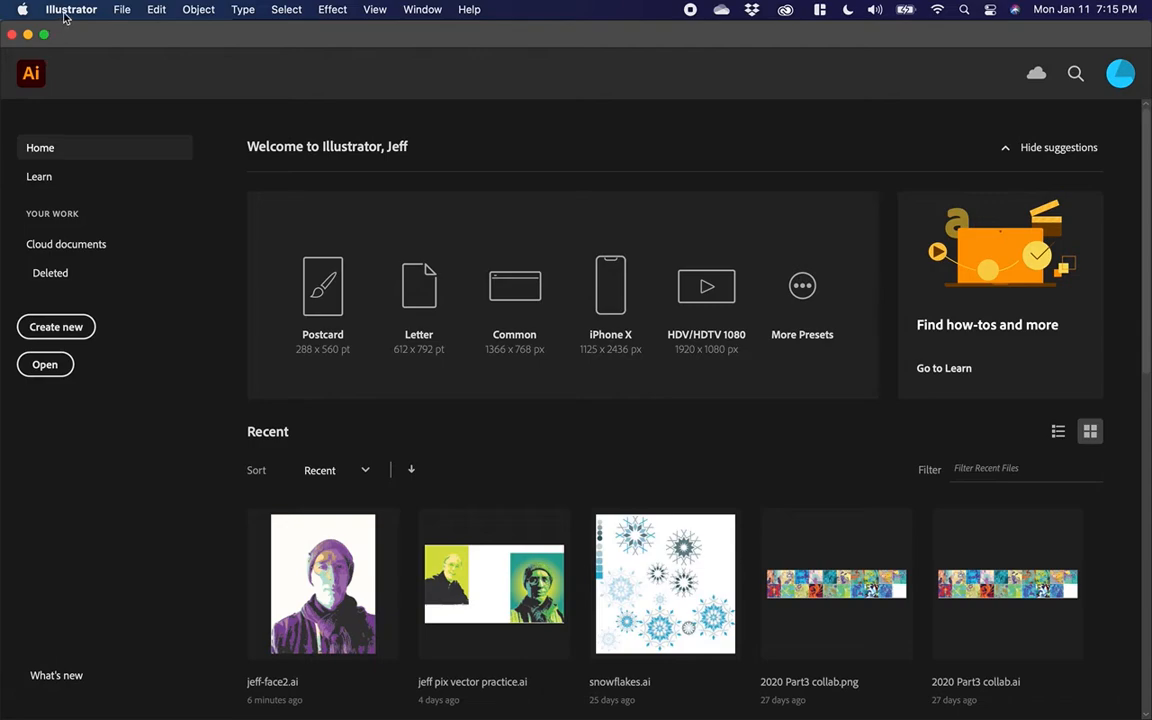
{"action": "left_click", "coordinate": [120, 10]}
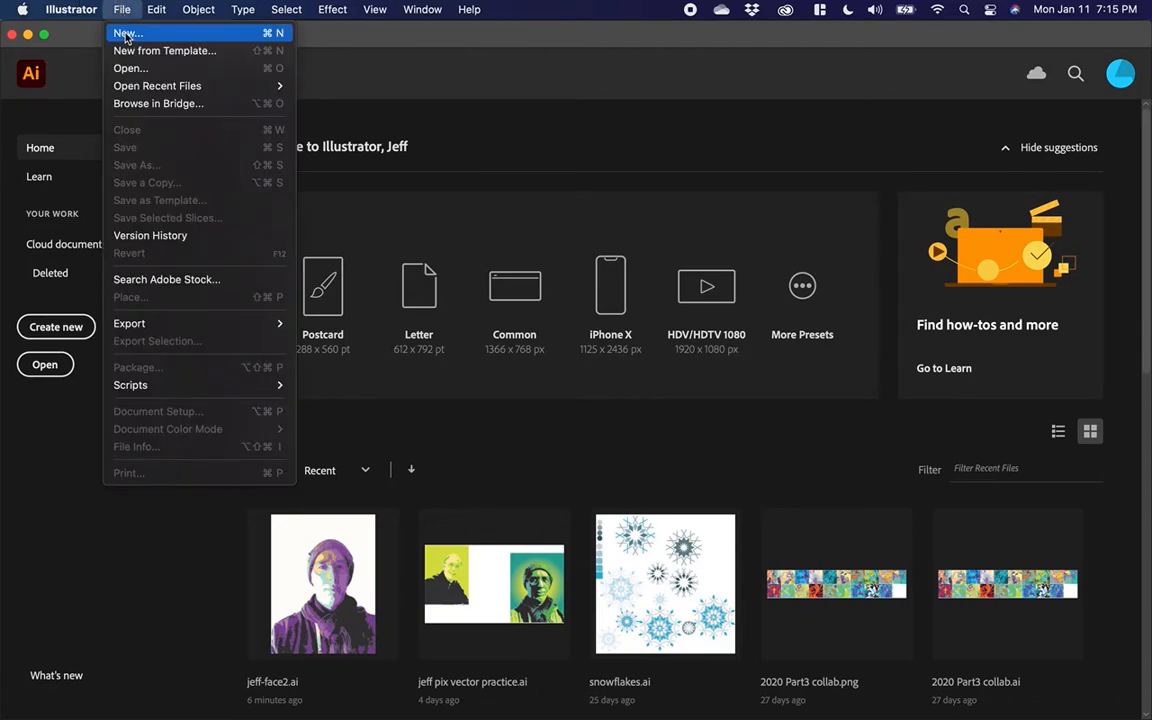
{"action": "left_click", "coordinate": [127, 35]}
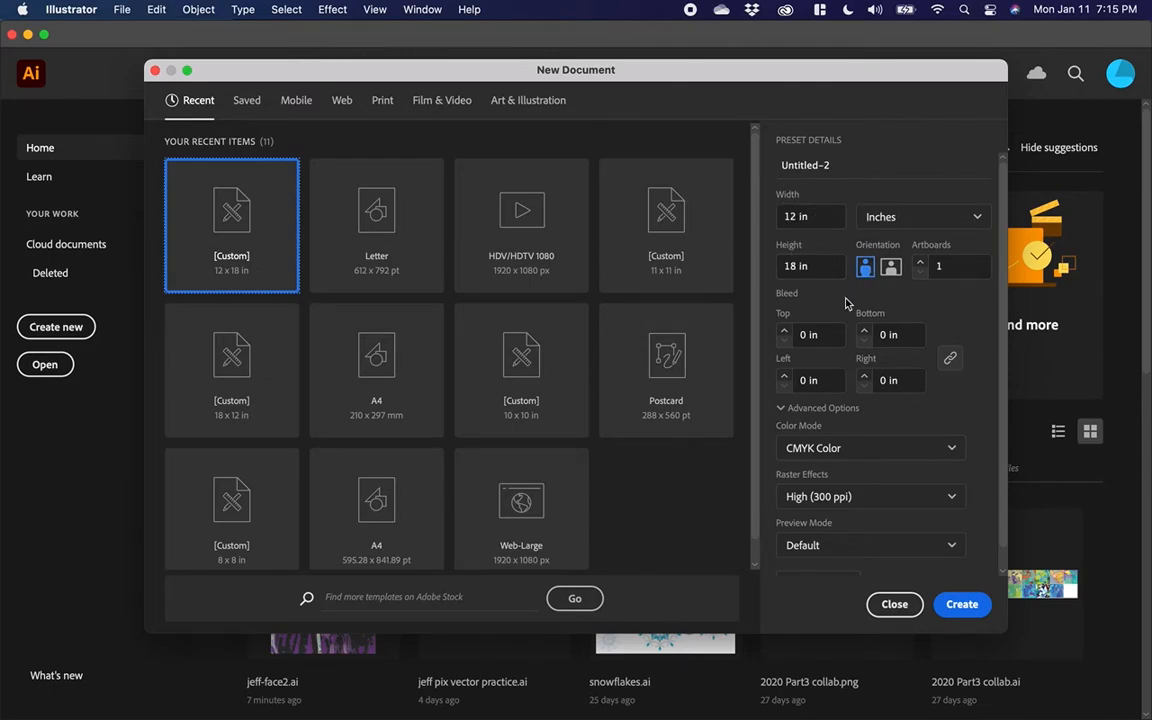
{"action": "left_click", "coordinate": [891, 270]}
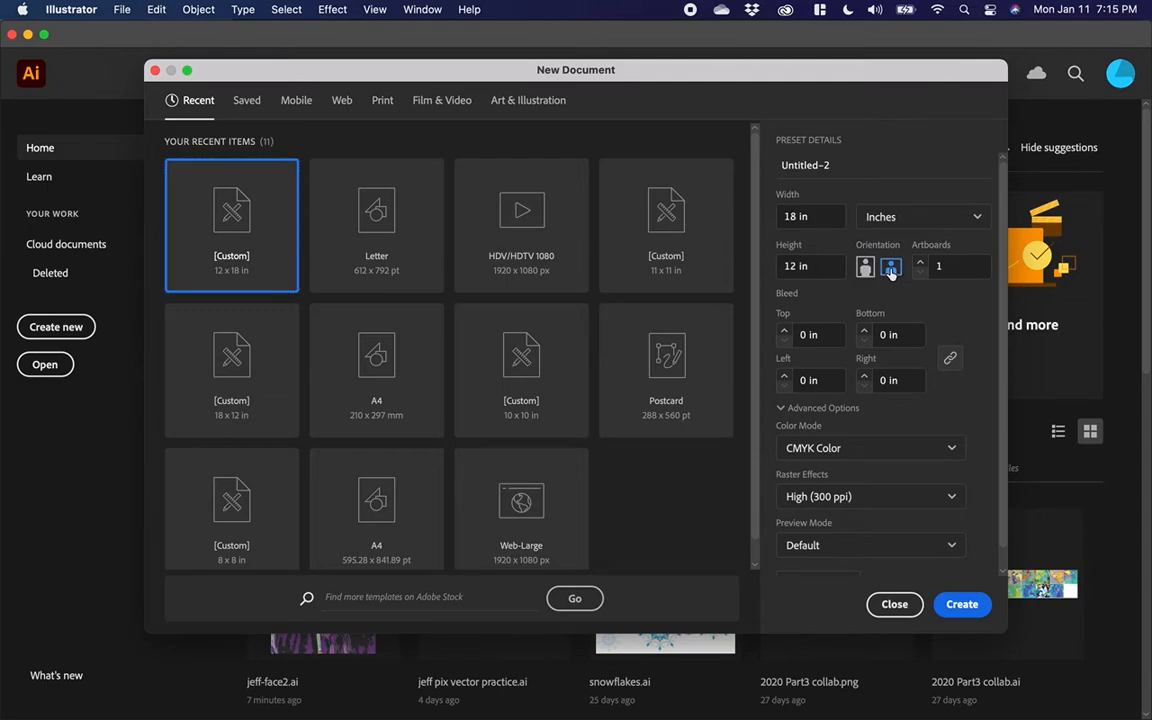
{"action": "left_click", "coordinate": [865, 266]}
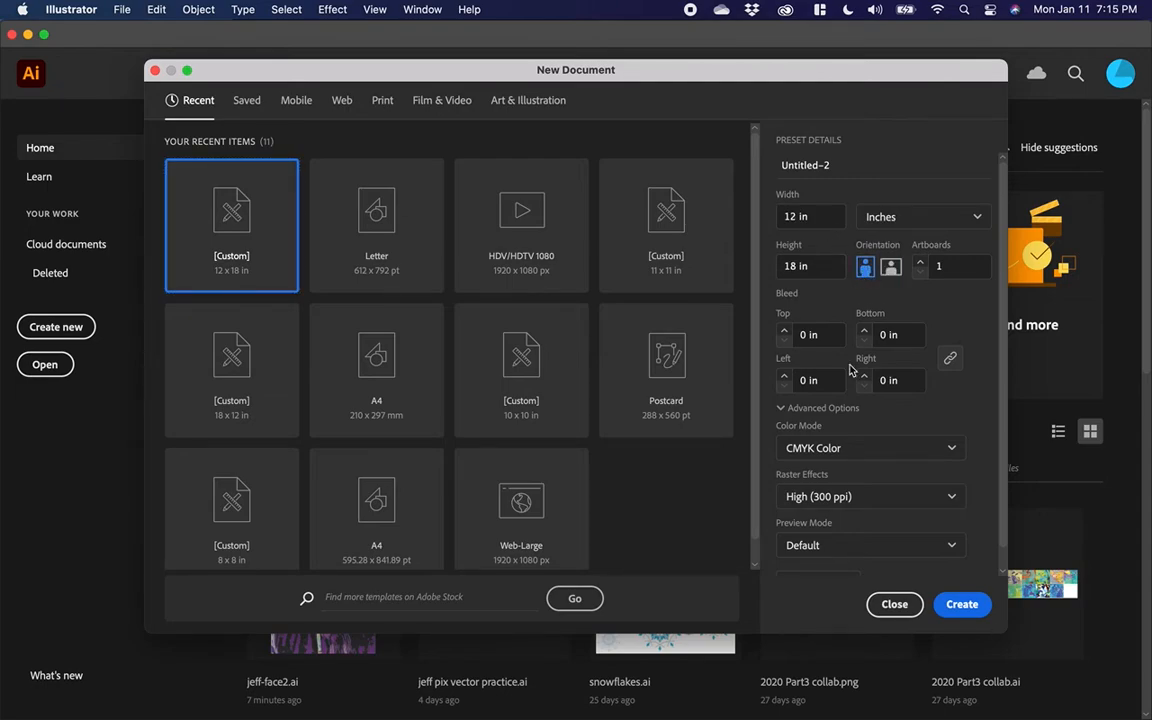
{"action": "left_click", "coordinate": [835, 448]}
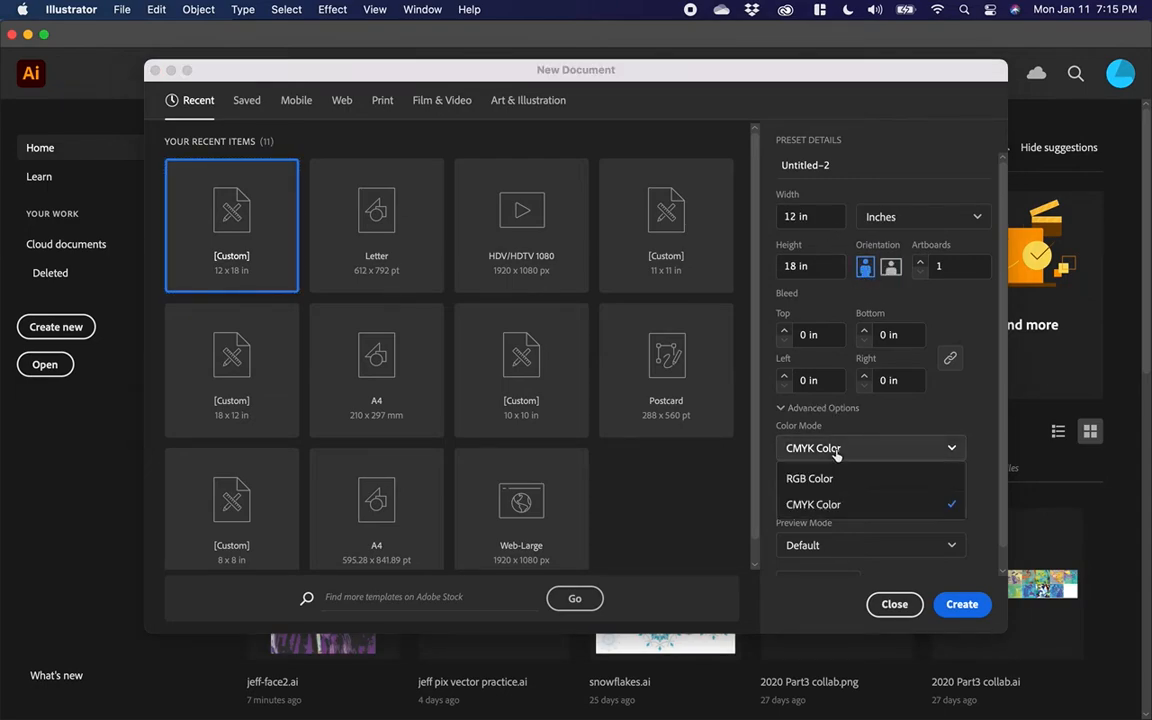
{"action": "left_click", "coordinate": [818, 515]}
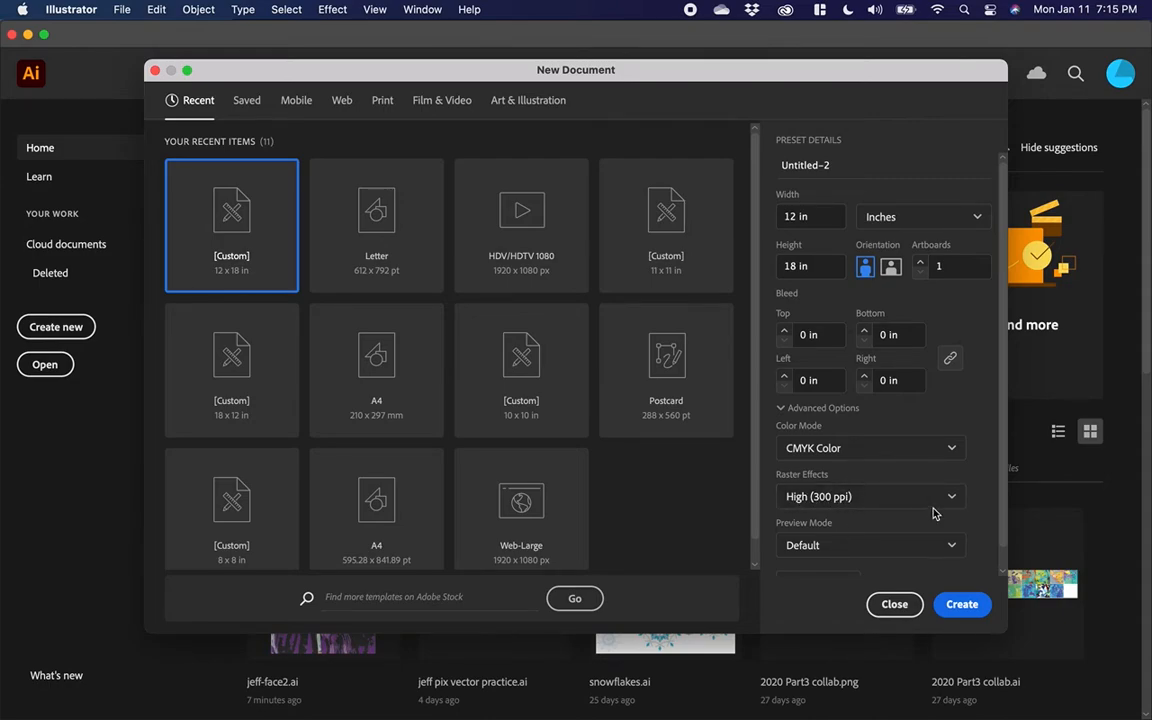
{"action": "left_click", "coordinate": [962, 605]}
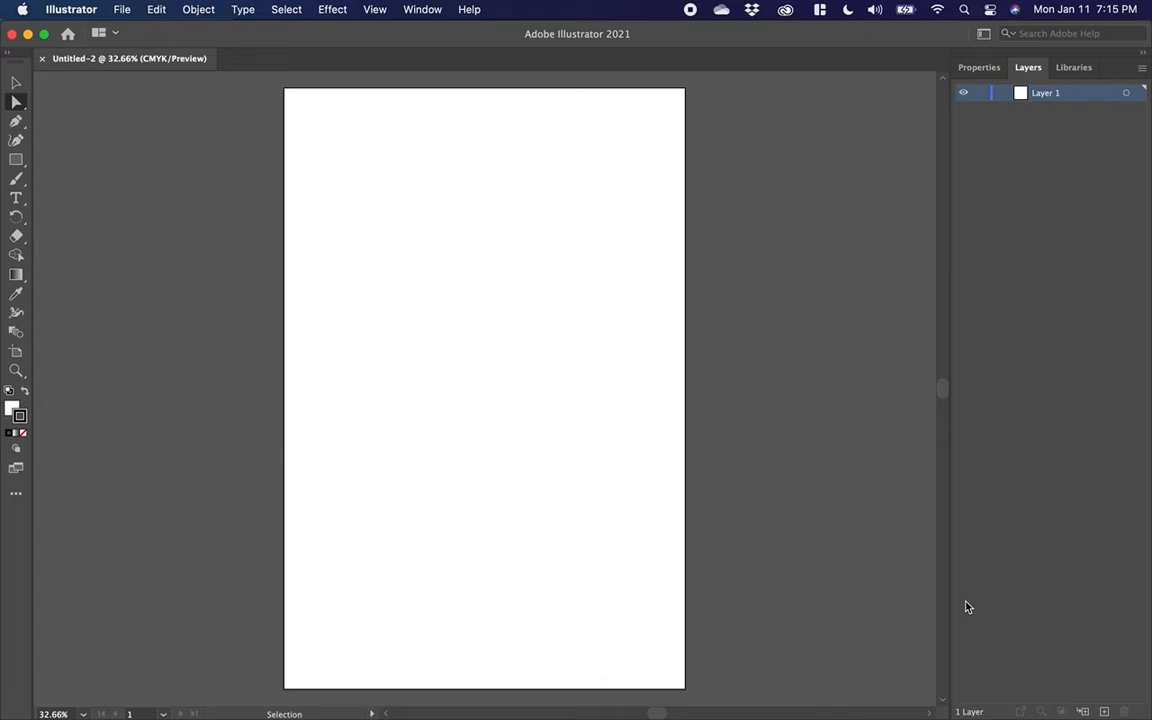
Step: Place the "-face3" Photoshop file from Downloads as a linked image, starting at the artboard's left edge near the top
{"action": "left_click", "coordinate": [122, 10]}
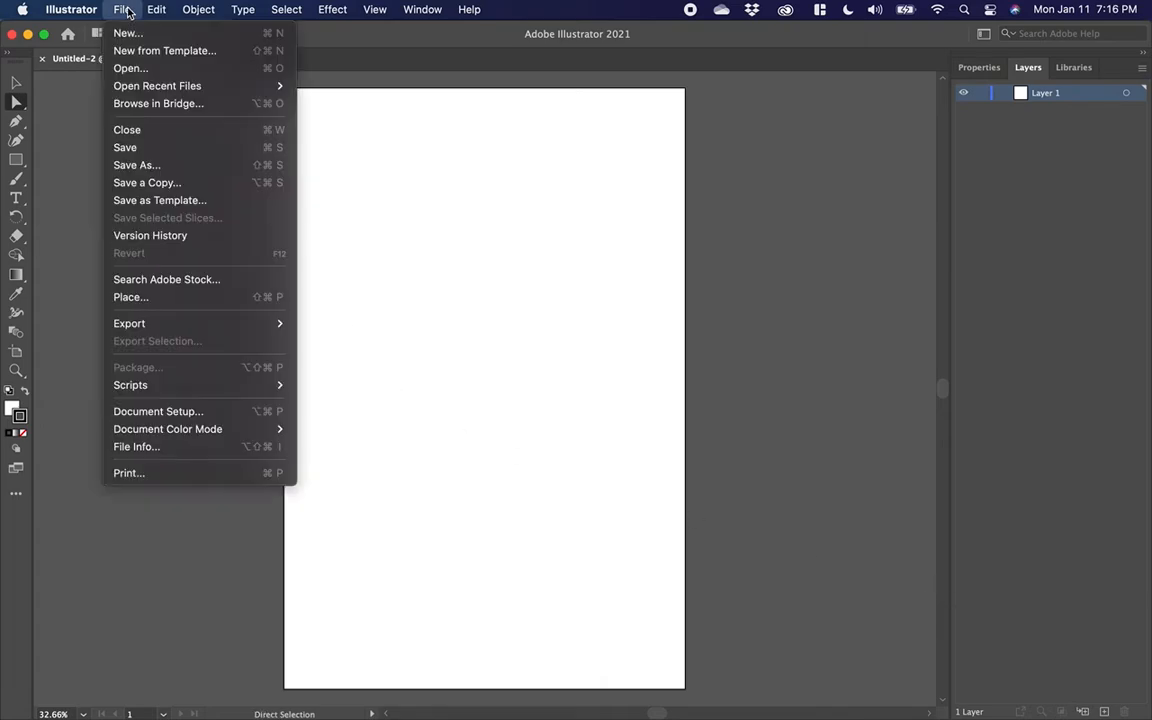
{"action": "left_click", "coordinate": [162, 298]}
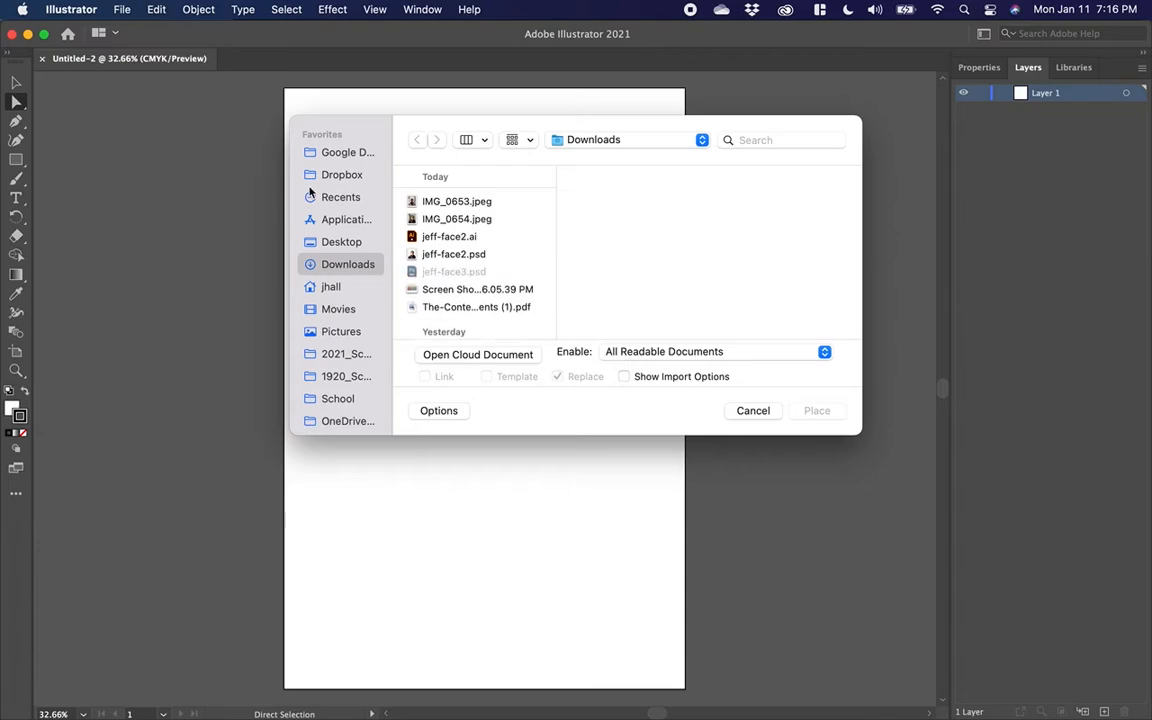
{"action": "left_click", "coordinate": [458, 272]}
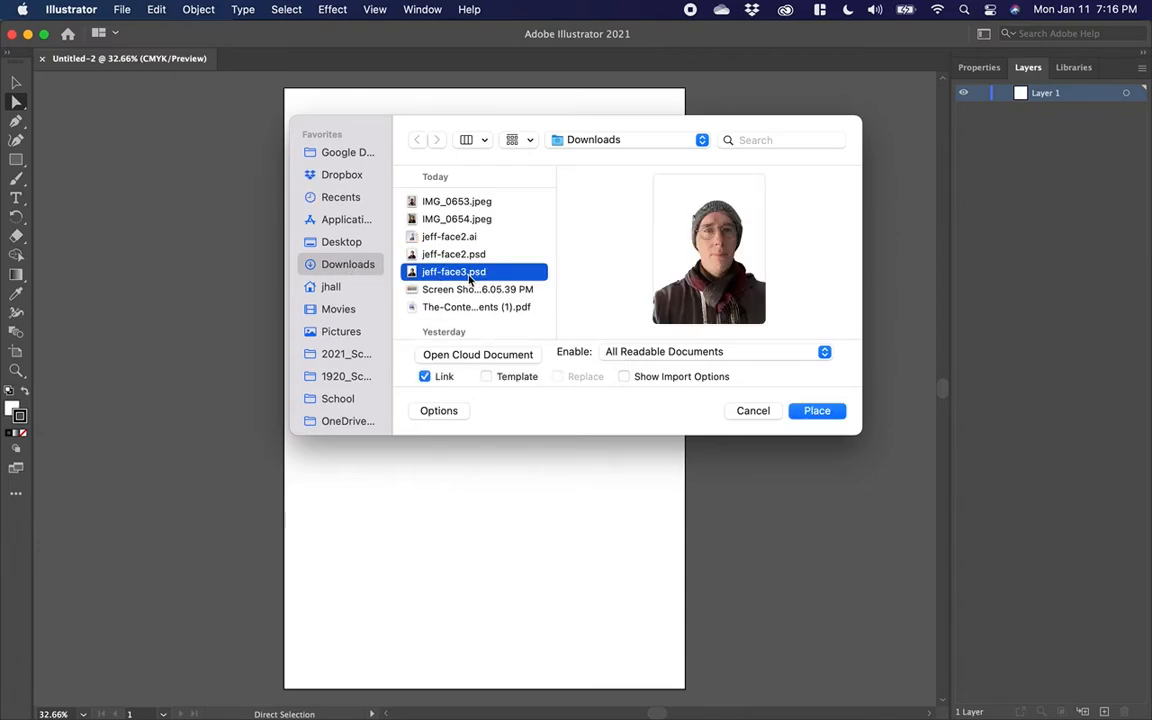
{"action": "double_click", "coordinate": [470, 280]}
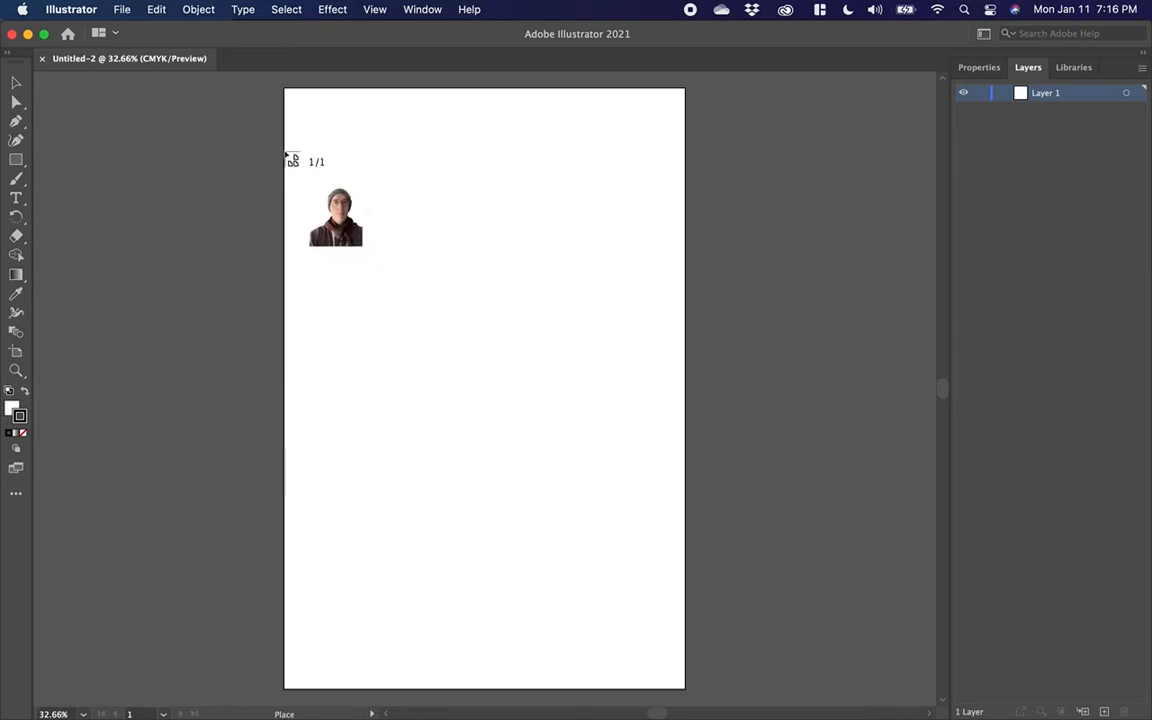
{"action": "left_click", "coordinate": [286, 156]}
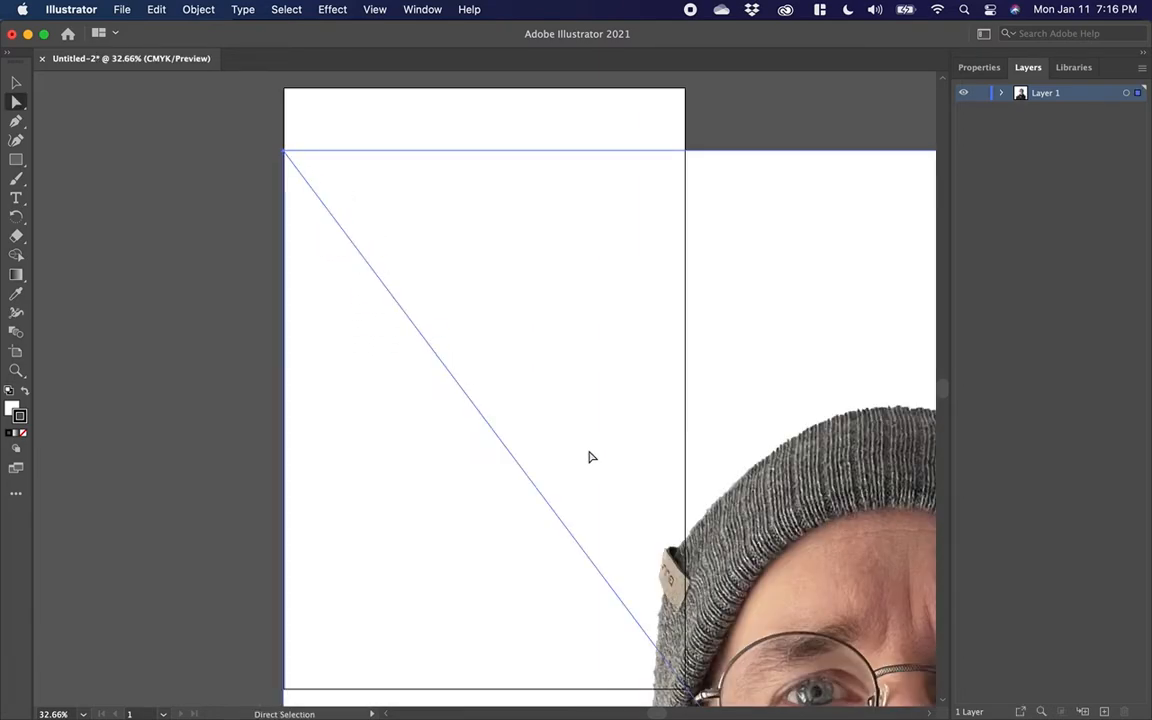
{"action": "scroll", "coordinate": [589, 457], "scroll_direction": "down", "scroll_amount": 5}
{"action": "scroll", "coordinate": [589, 457], "scroll_direction": "down", "scroll_amount": 5}
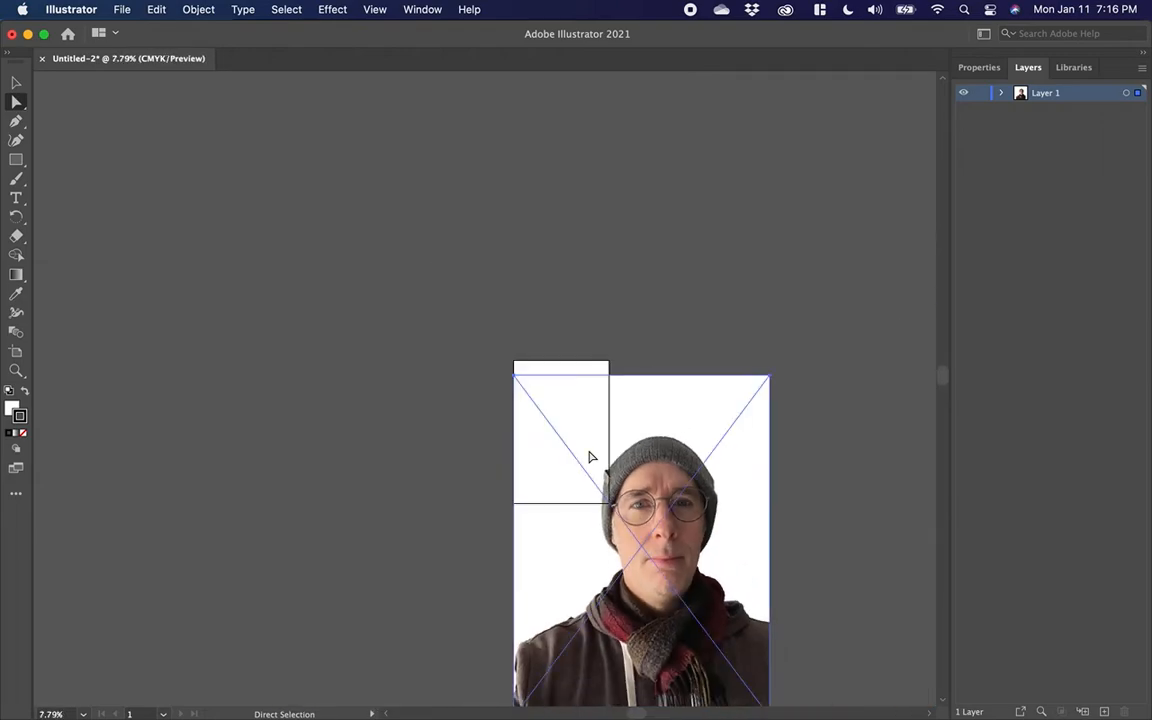
Step: Move the placed portrait up and to the left until it covers the whole artboard
{"action": "scroll", "coordinate": [589, 457], "scroll_direction": "down", "scroll_amount": 3}
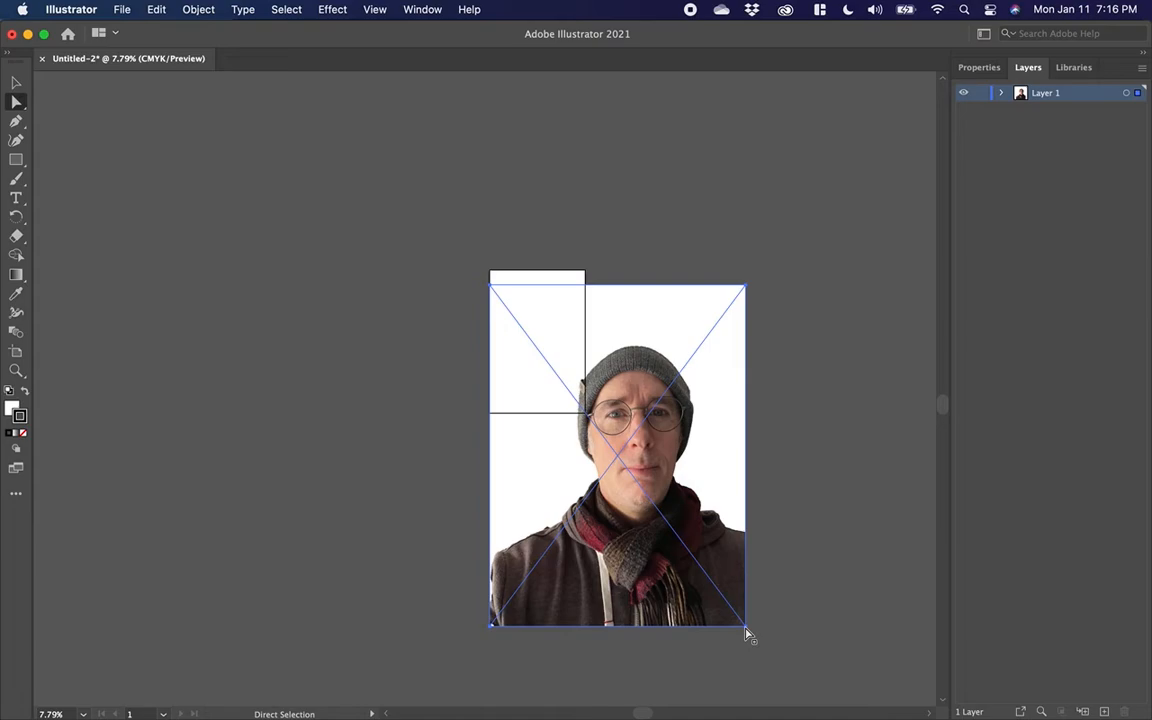
{"action": "key", "text": "super"}
{"action": "left_click", "coordinate": [746, 630]}
{"action": "left_click", "coordinate": [716, 599]}
{"action": "left_click", "coordinate": [748, 632]}
{"action": "left_click", "coordinate": [721, 610]}
{"action": "left_click_drag", "start_coordinate": [748, 630], "coordinate": [717, 594]}
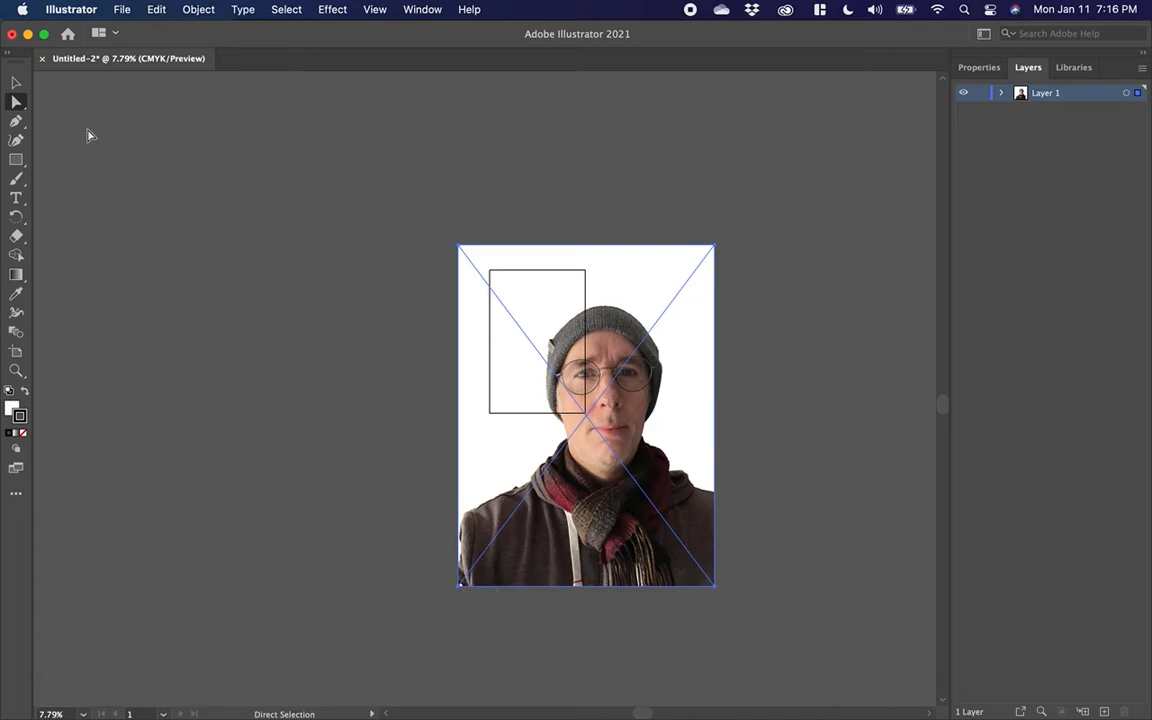
Step: Scale the portrait down proportionally until it is slightly larger than the artboard, and center it over the artboard
{"action": "left_click", "coordinate": [17, 82]}
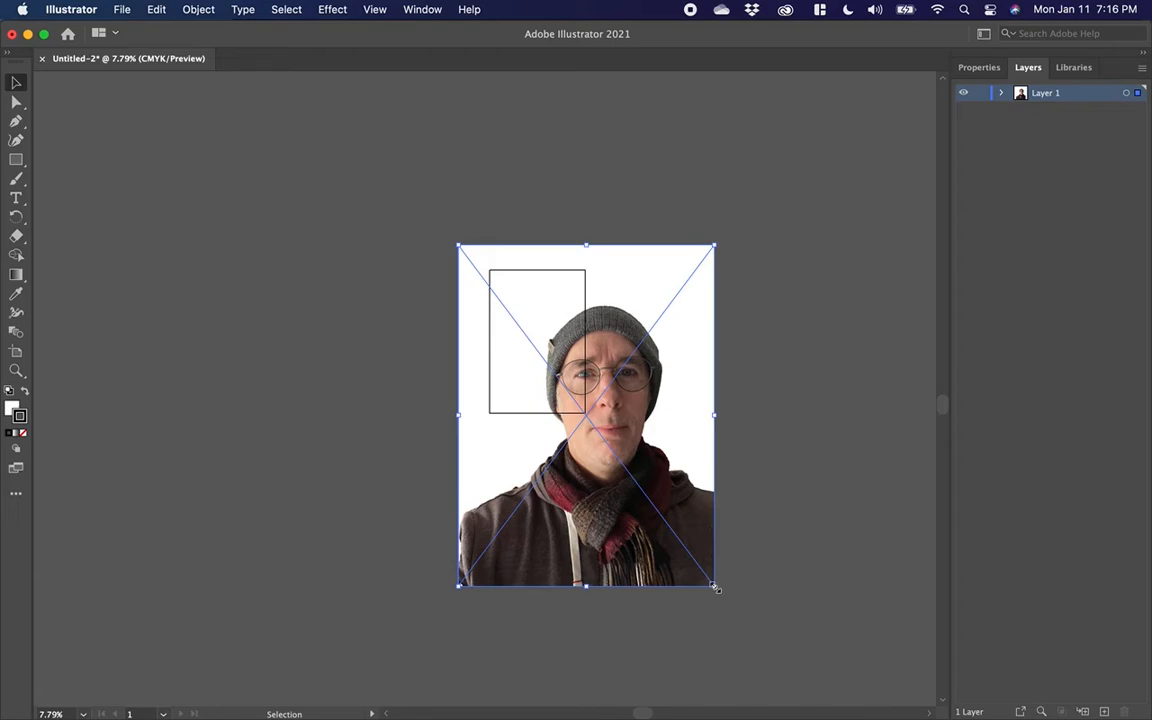
{"action": "left_click_drag", "start_coordinate": [714, 588], "coordinate": [595, 441]}
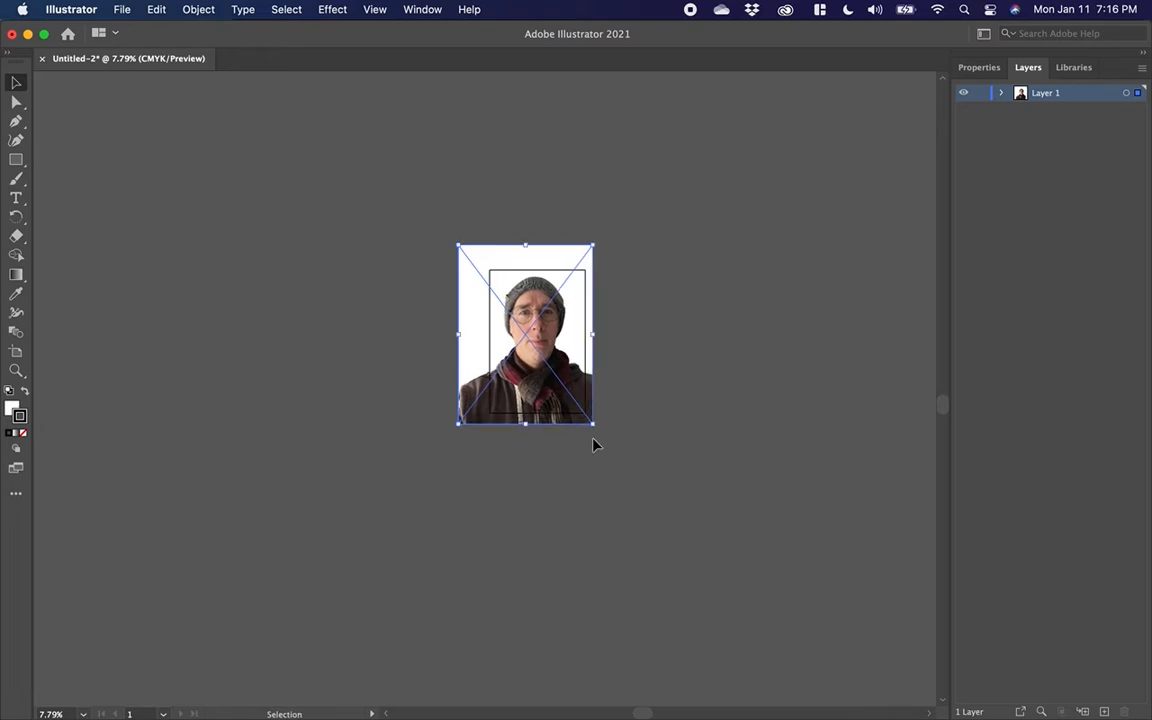
{"action": "left_click_drag", "start_coordinate": [474, 351], "coordinate": [486, 360]}
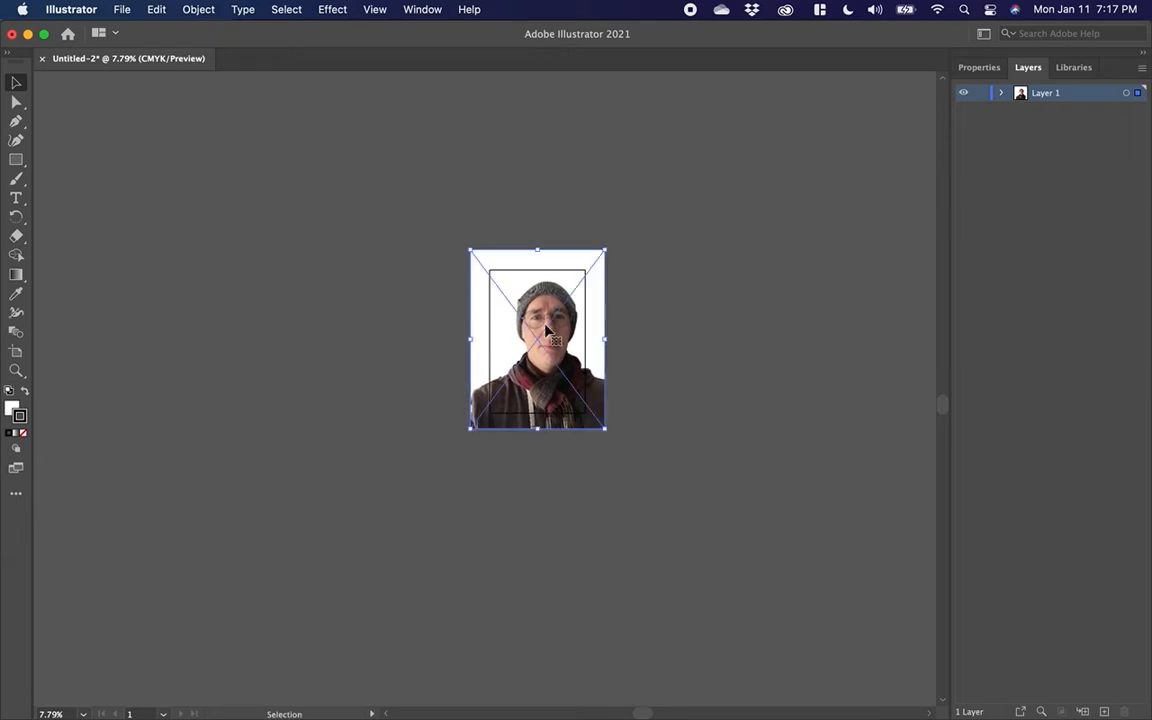
{"action": "scroll", "coordinate": [581, 314], "scroll_direction": "up", "scroll_amount": 5}
{"action": "scroll", "coordinate": [581, 314], "scroll_direction": "up", "scroll_amount": 2}
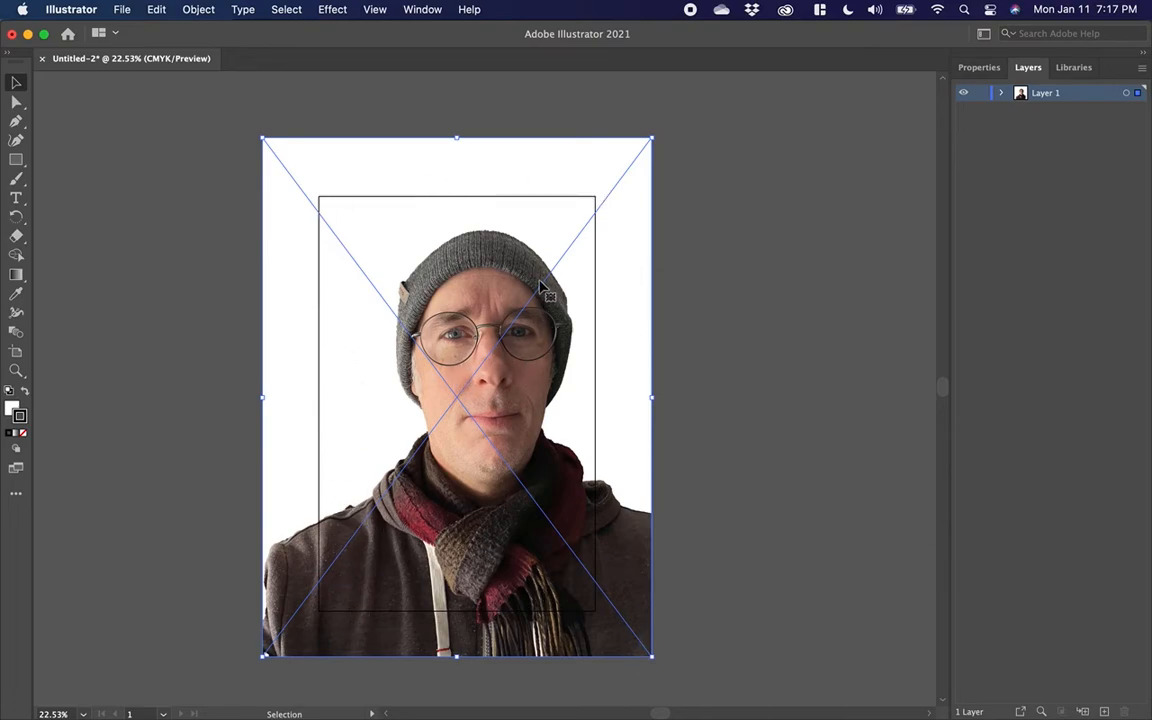
{"action": "double_click", "coordinate": [502, 263]}
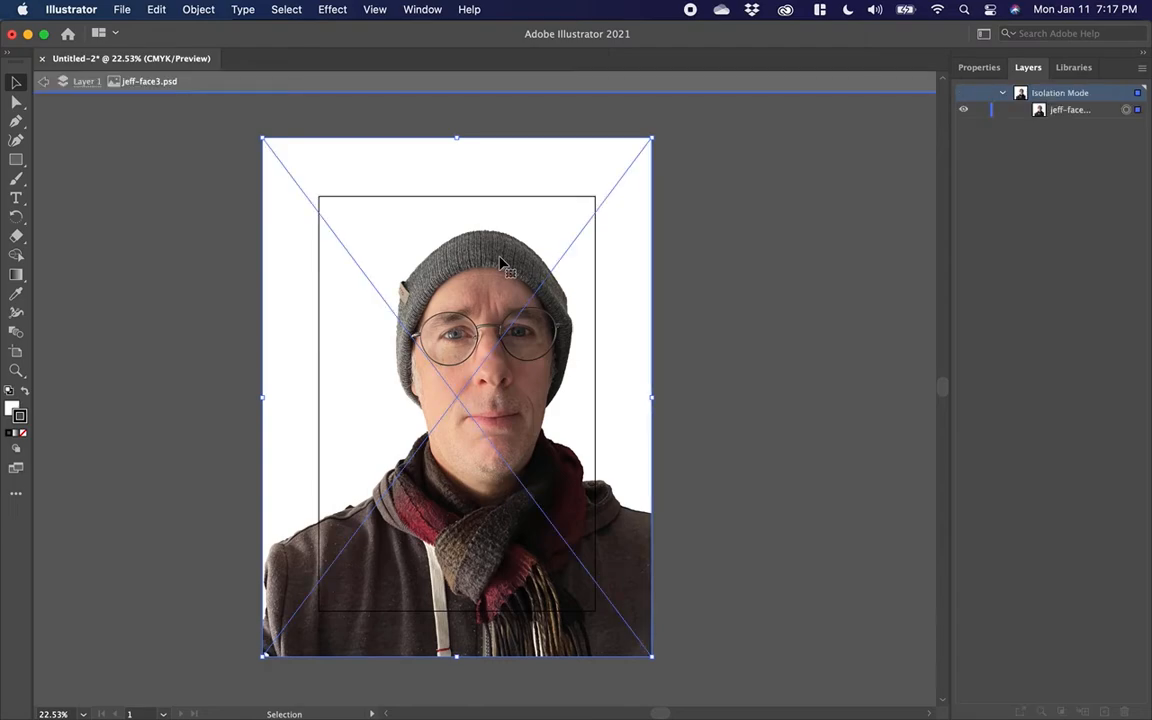
{"action": "left_click", "coordinate": [44, 83]}
{"action": "left_click", "coordinate": [44, 83]}
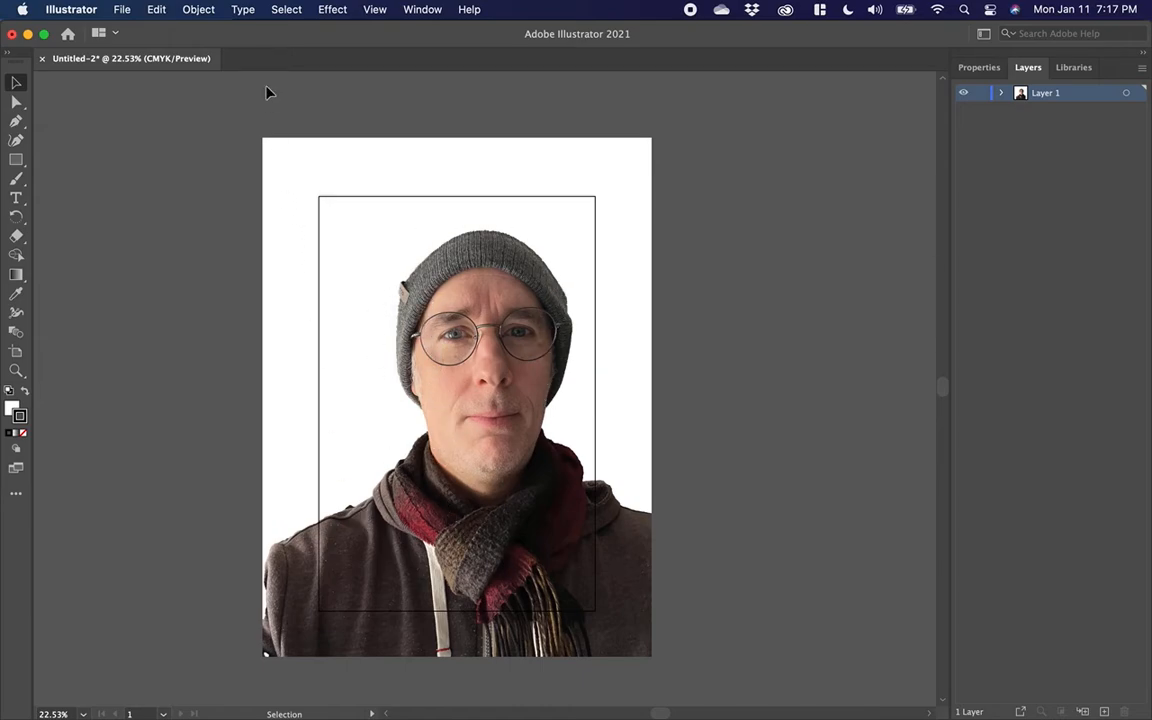
Step: Save the document in Downloads in Adobe Illustrator (ai) format for Illustrator 2020, naming it with the subject's first name followed by "-face3"
{"action": "left_click", "coordinate": [118, 12]}
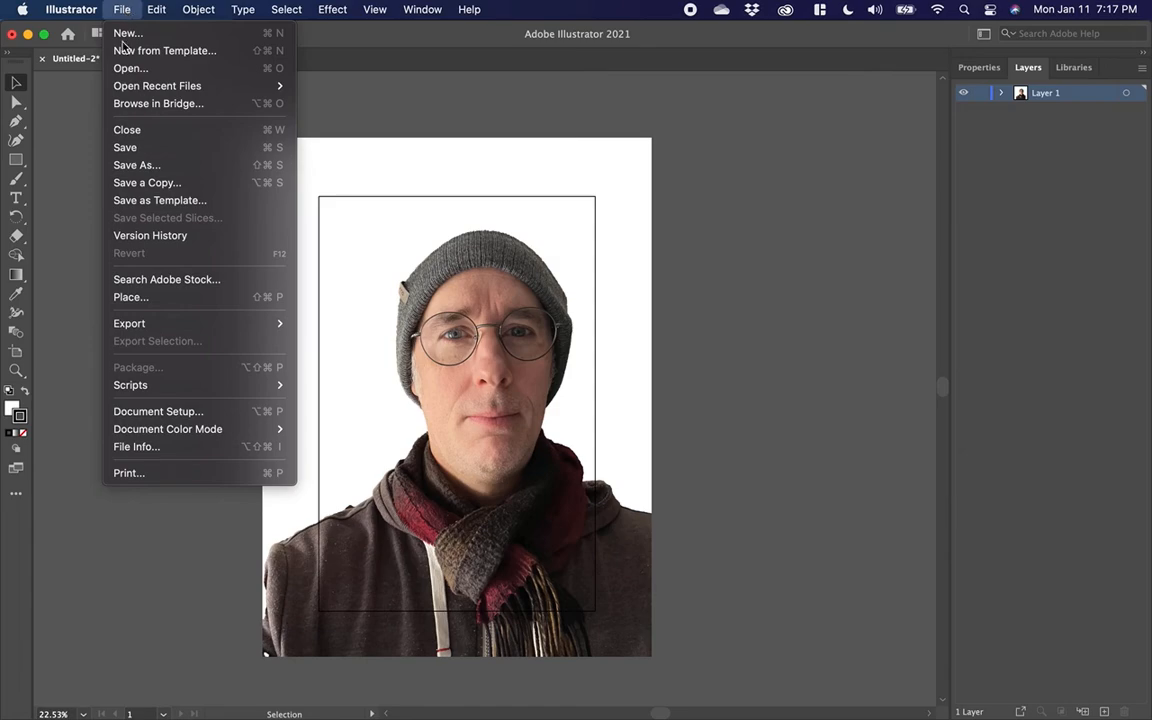
{"action": "left_click", "coordinate": [130, 163]}
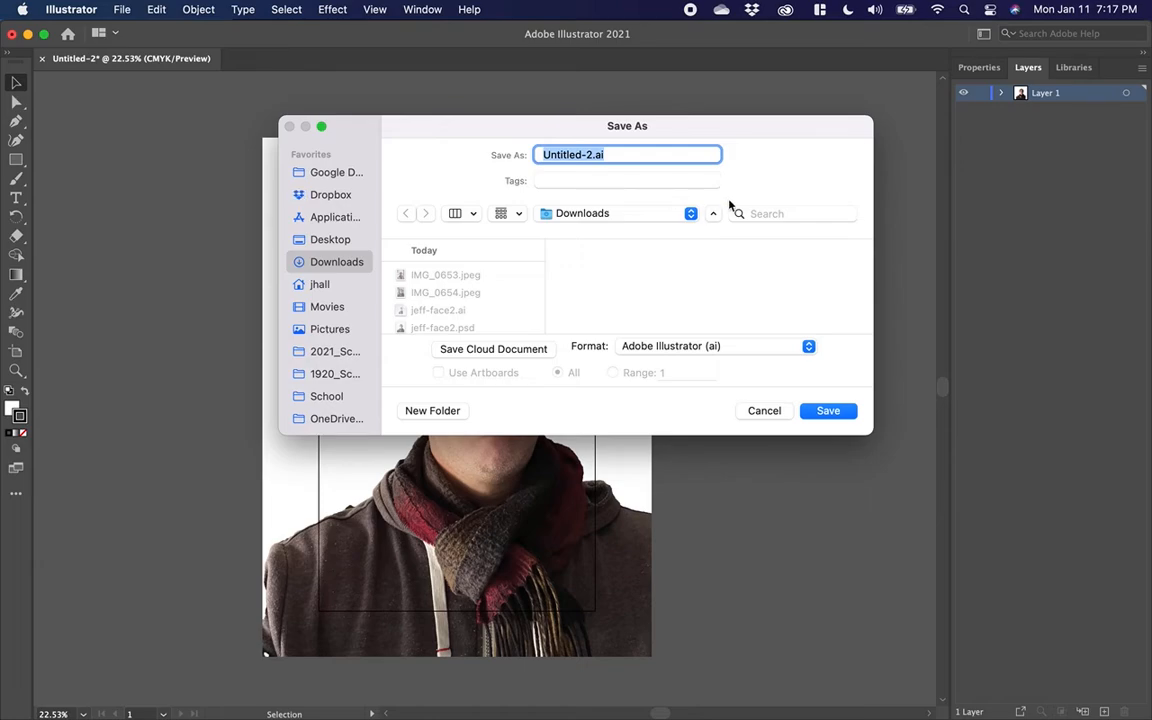
{"action": "left_click", "coordinate": [590, 155]}
{"action": "key", "text": "super+shift+Left"}
{"action": "key", "text": "BackSpace"}
{"action": "type", "text": "fa"}
{"action": "key", "text": "BackSpace"}
{"action": "key", "text": "BackSpace"}
{"action": "type", "text": "jeff-face"}
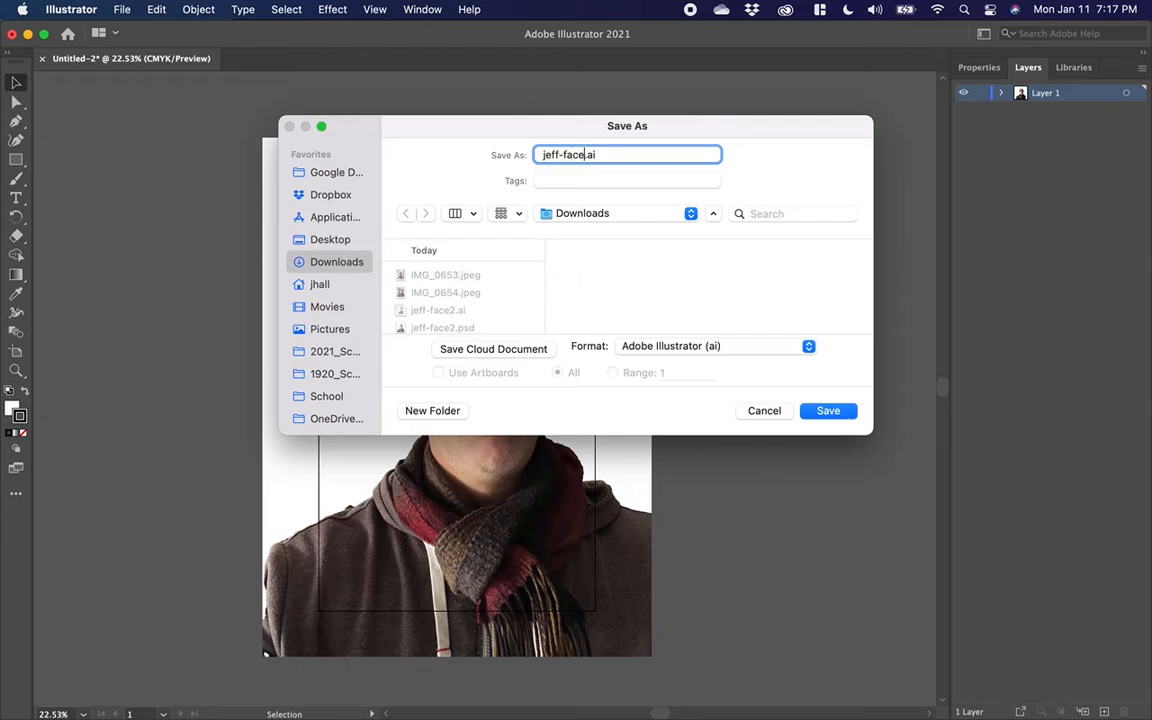
{"action": "type", "text": "3"}
{"action": "left_click", "coordinate": [830, 411]}
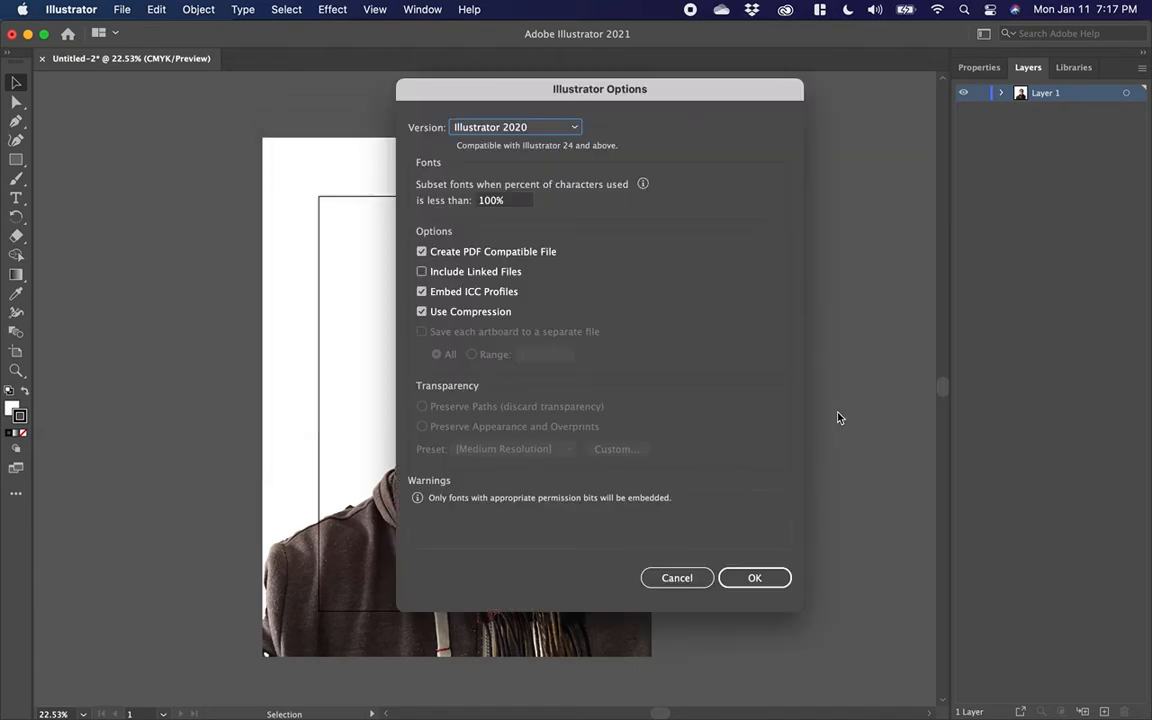
{"action": "left_click", "coordinate": [758, 578]}
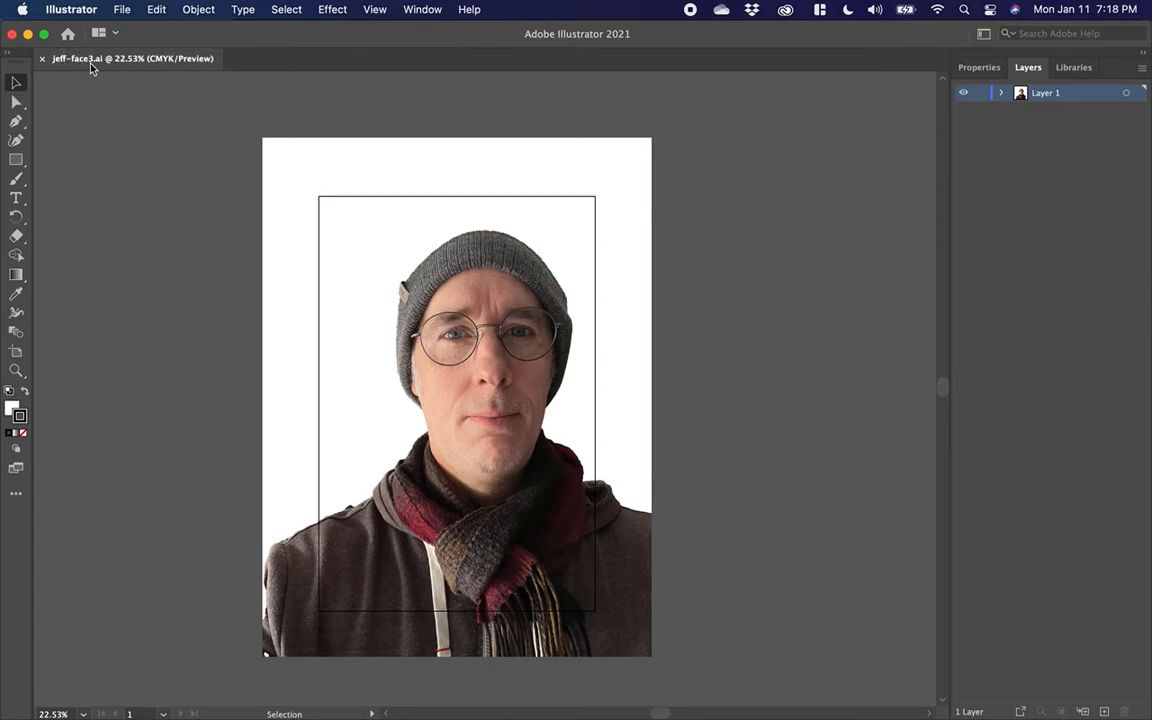
Step: Start the Artistic Cutout effect on the placed portrait and fit the whole image in the preview
{"action": "left_click", "coordinate": [633, 392]}
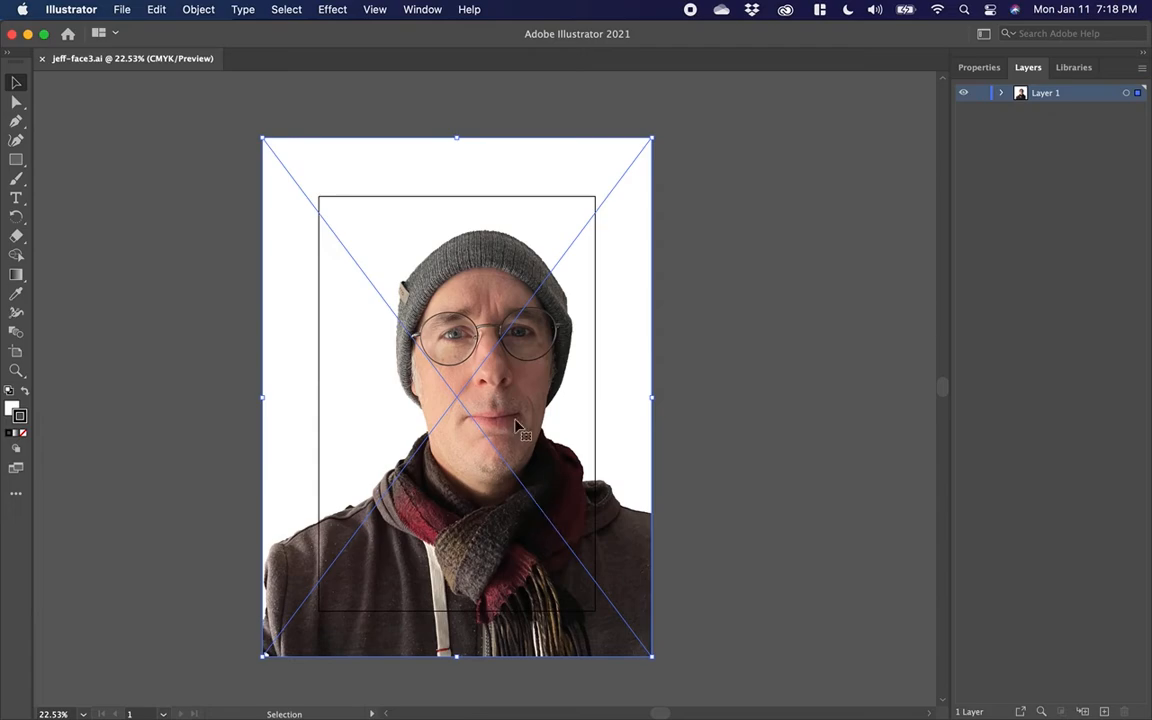
{"action": "left_click", "coordinate": [343, 12]}
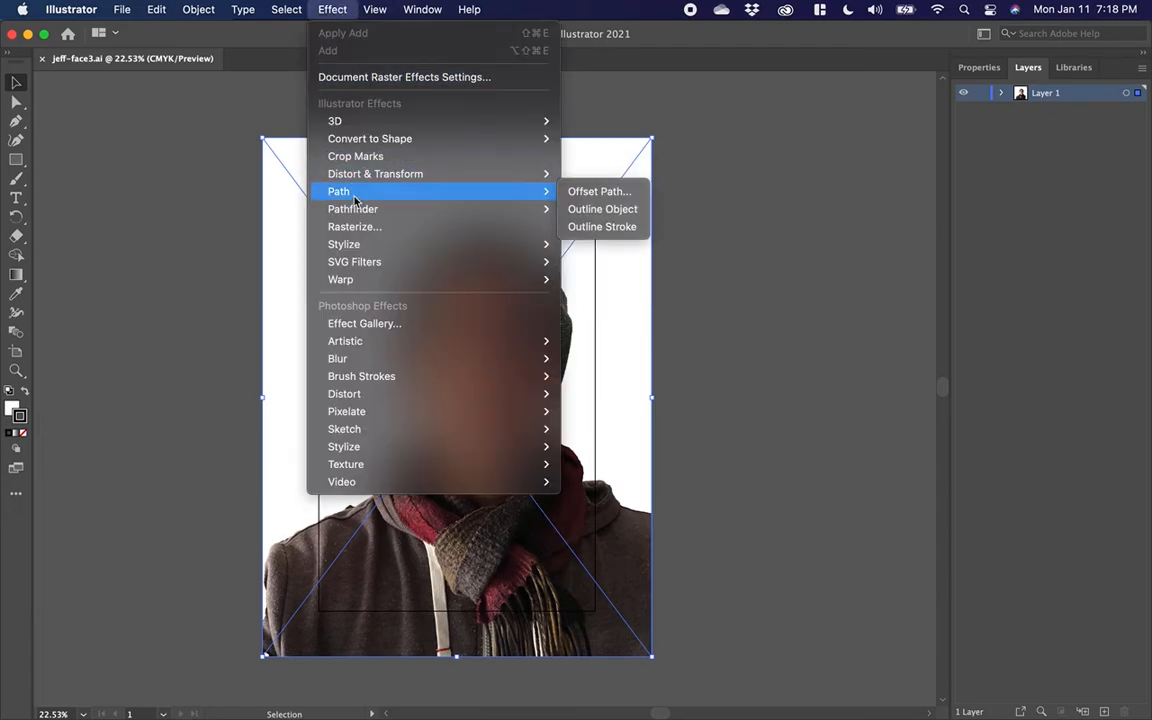
{"action": "left_click", "coordinate": [340, 14]}
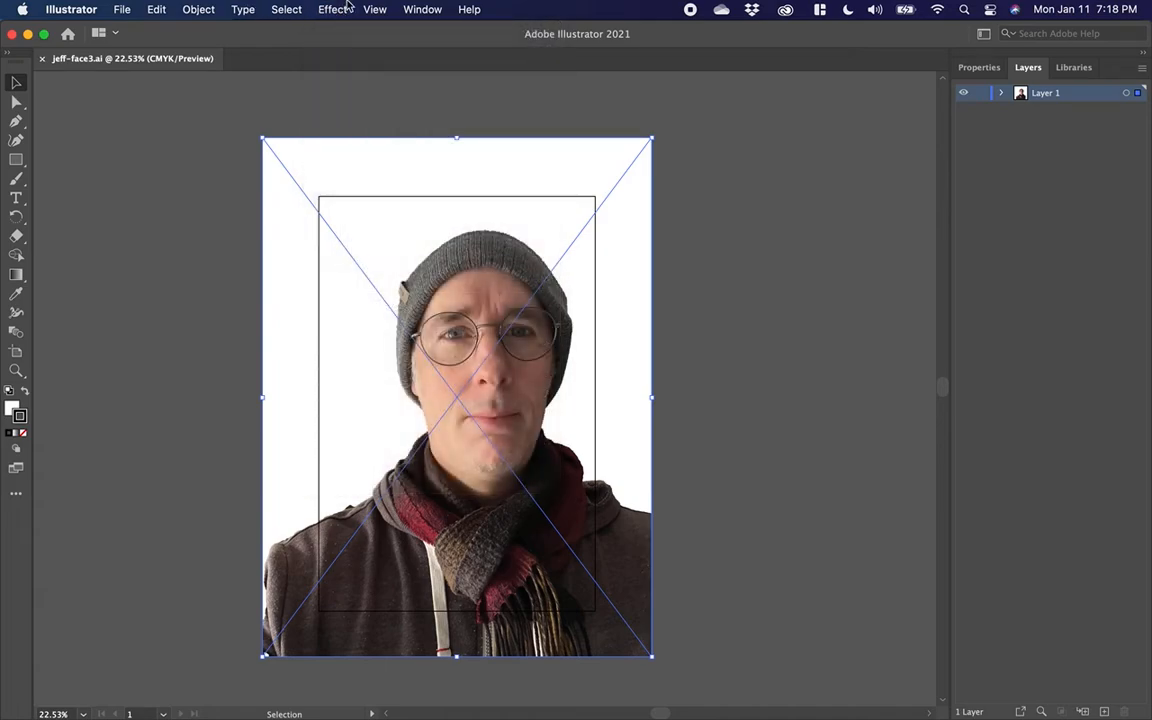
{"action": "left_click", "coordinate": [330, 11]}
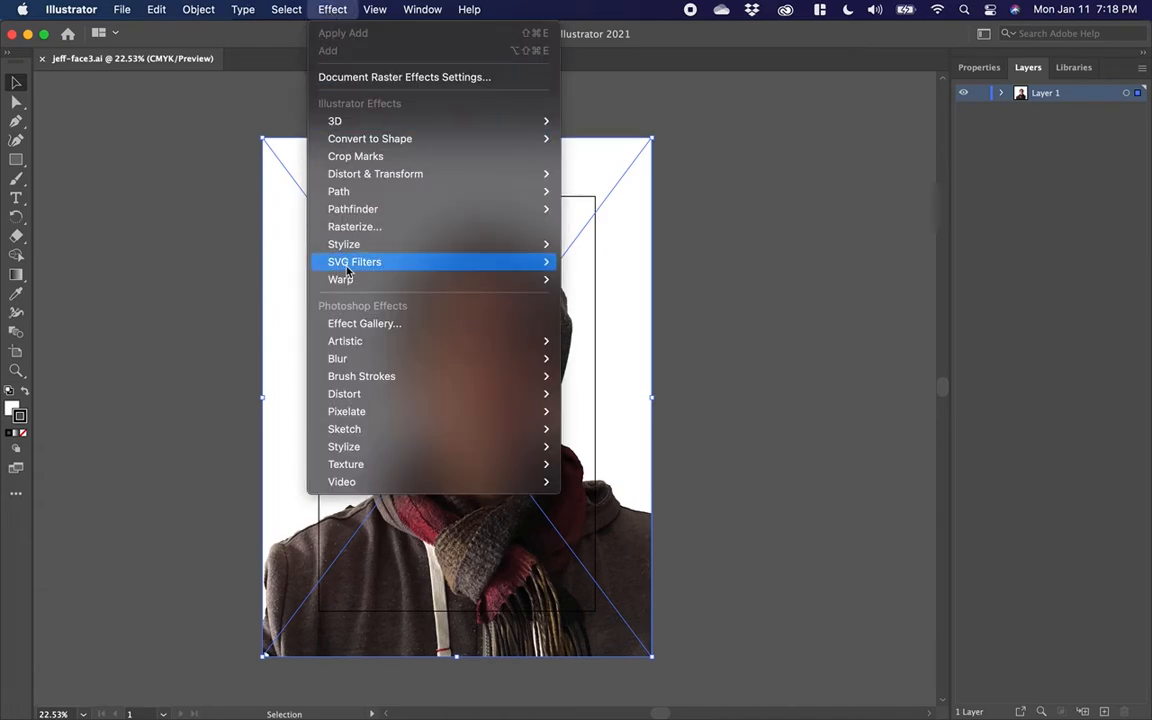
{"action": "mouse_move", "coordinate": [359, 345]}
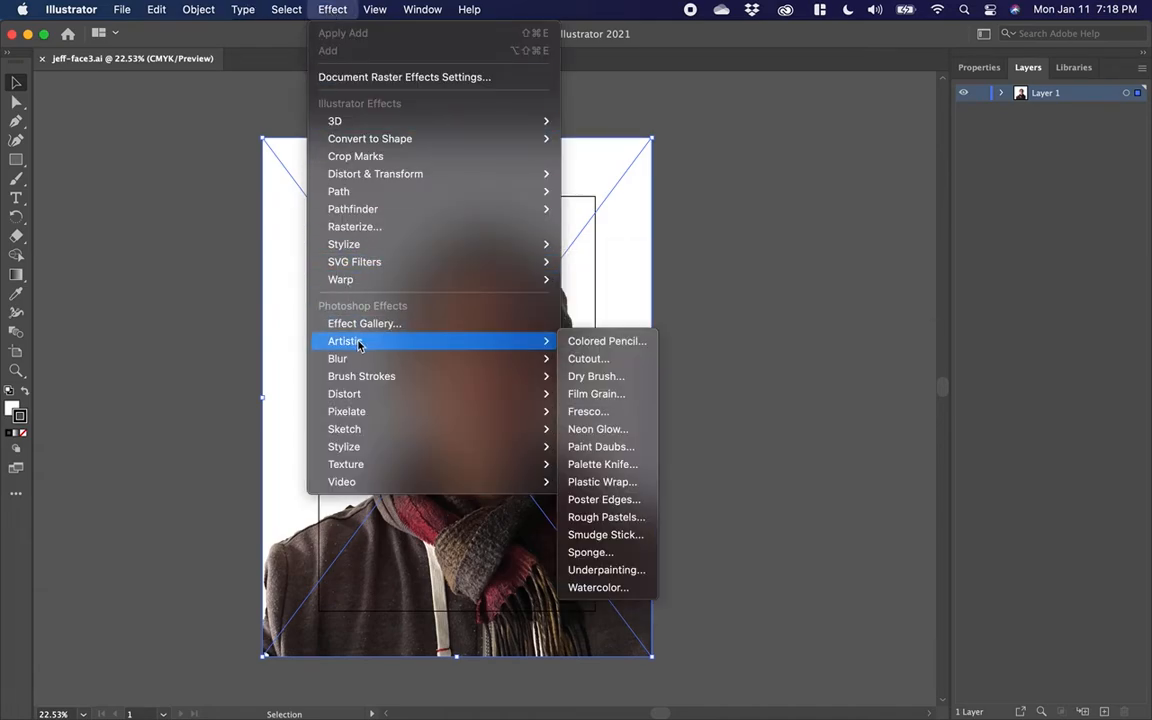
{"action": "left_click", "coordinate": [585, 360]}
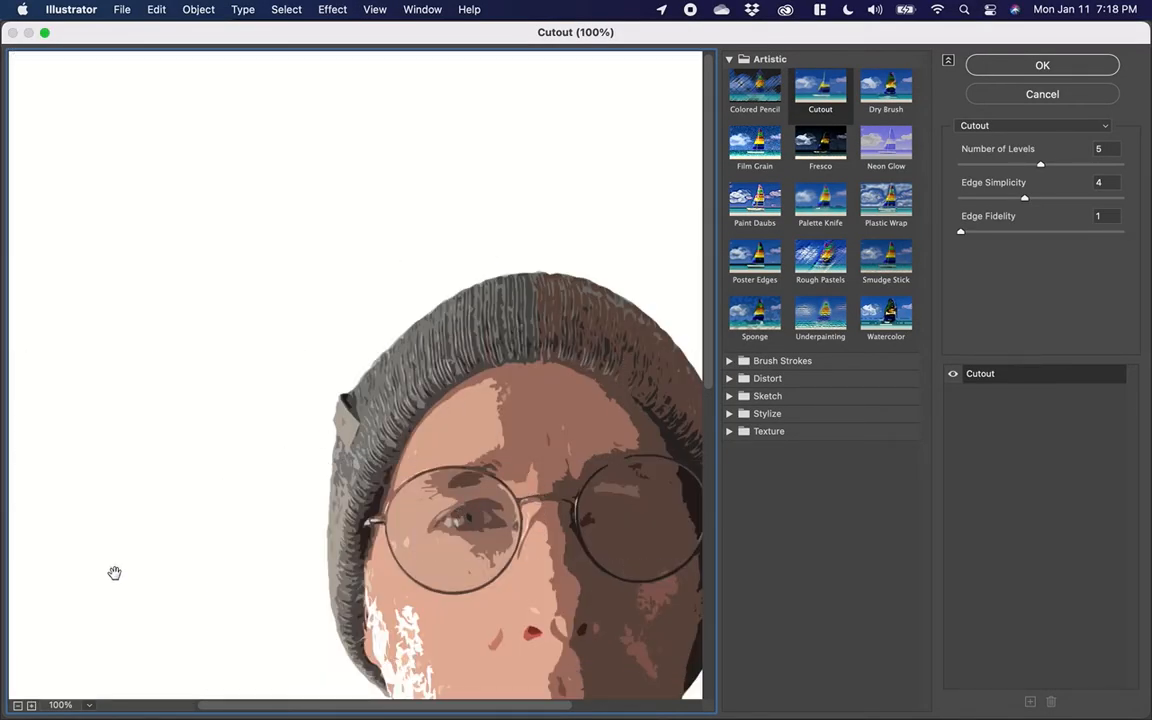
{"action": "left_click", "coordinate": [89, 705]}
{"action": "left_click", "coordinate": [140, 702]}
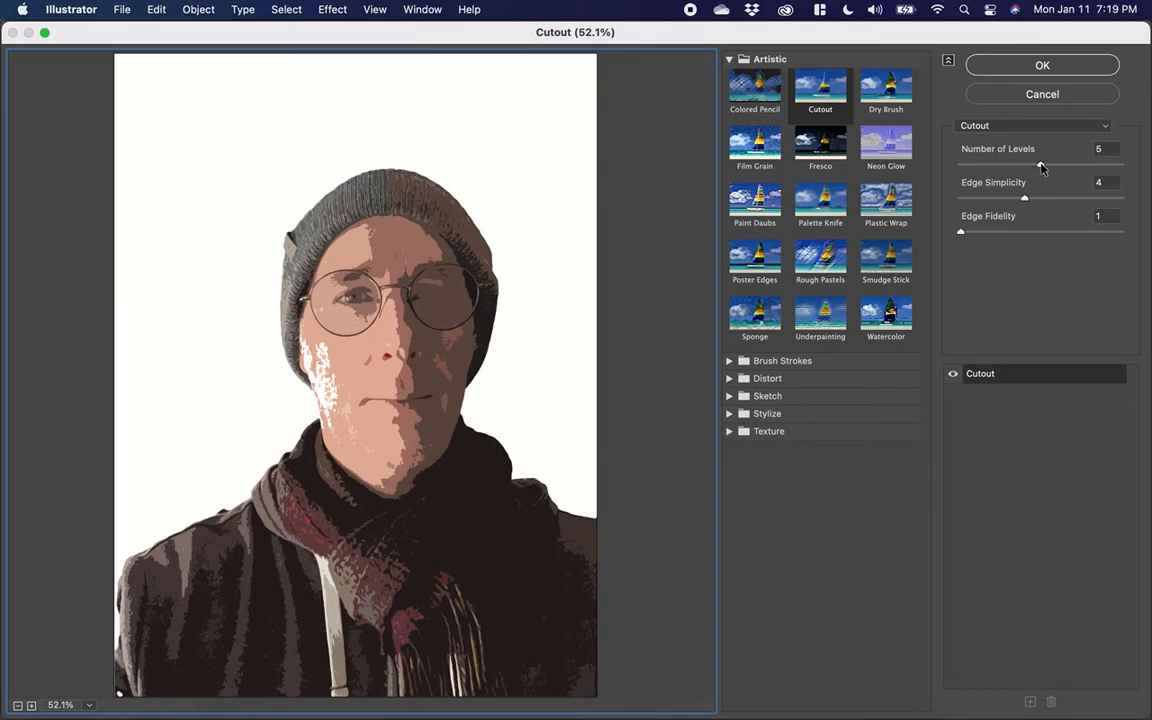
Step: Compare Cutout previews with Number of Levels at 8, 4 and 3, and settle on 6 levels
{"action": "left_click_drag", "start_coordinate": [1041, 167], "coordinate": [1059, 170]}
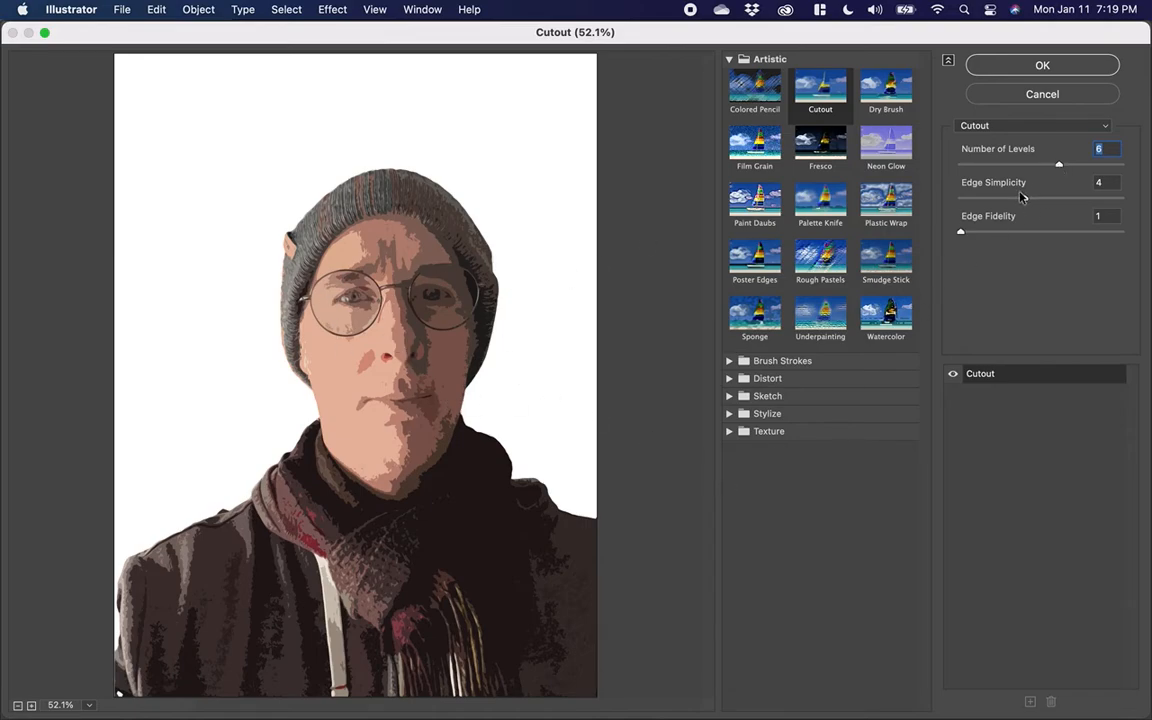
{"action": "left_click_drag", "start_coordinate": [1054, 162], "coordinate": [1118, 166]}
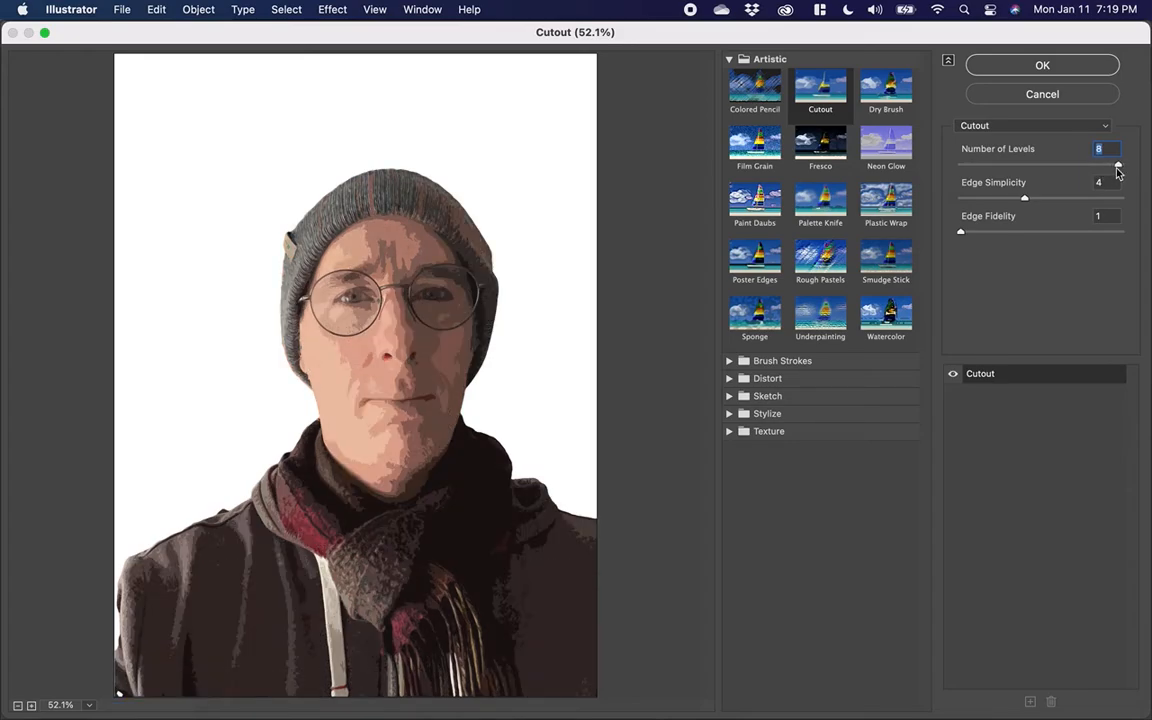
{"action": "left_click_drag", "start_coordinate": [1117, 167], "coordinate": [1072, 168]}
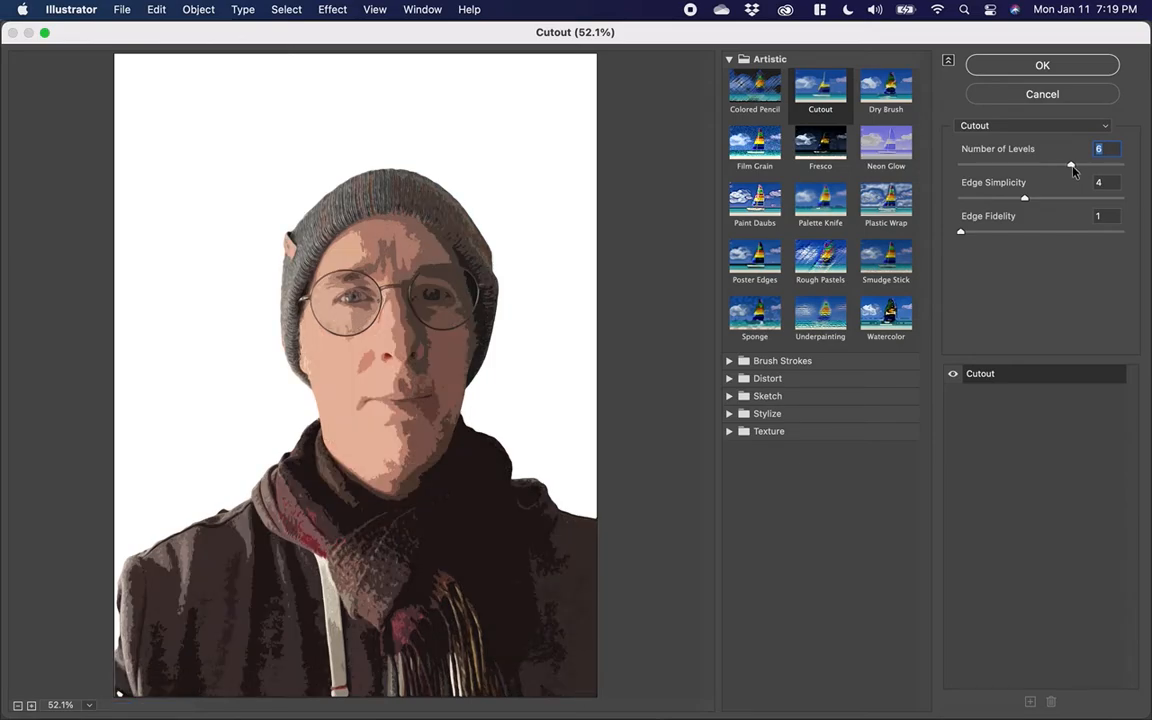
{"action": "left_click_drag", "start_coordinate": [1072, 168], "coordinate": [1017, 170]}
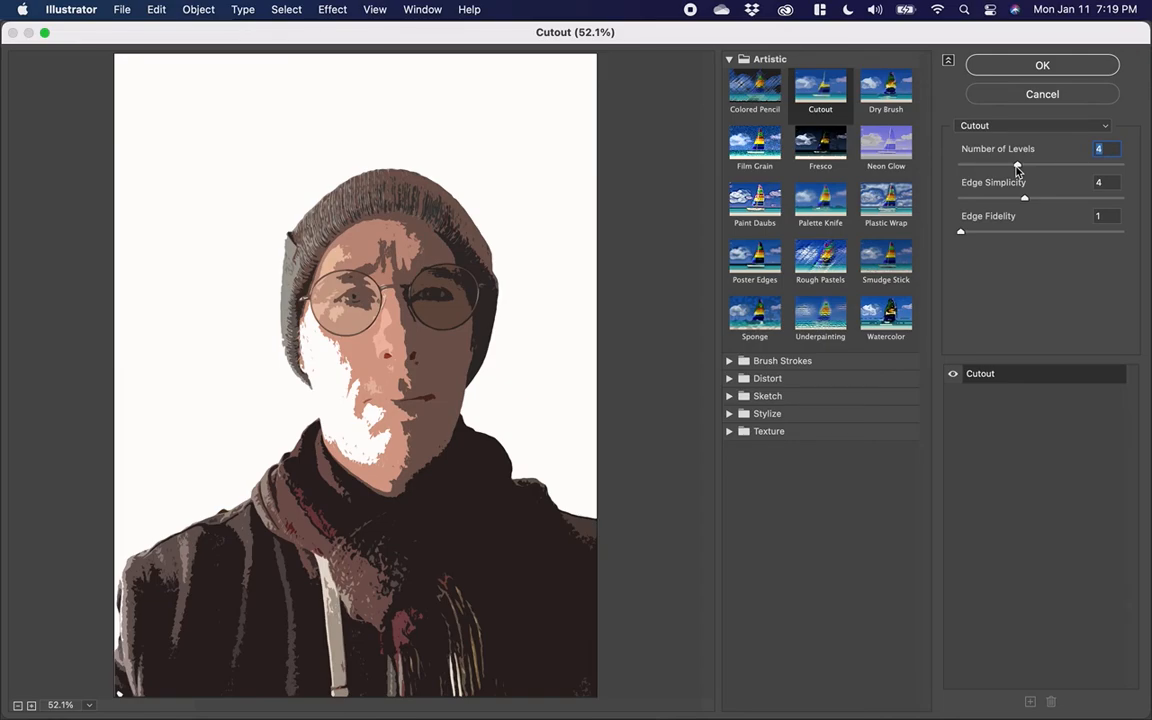
{"action": "left_click_drag", "start_coordinate": [1017, 170], "coordinate": [989, 173]}
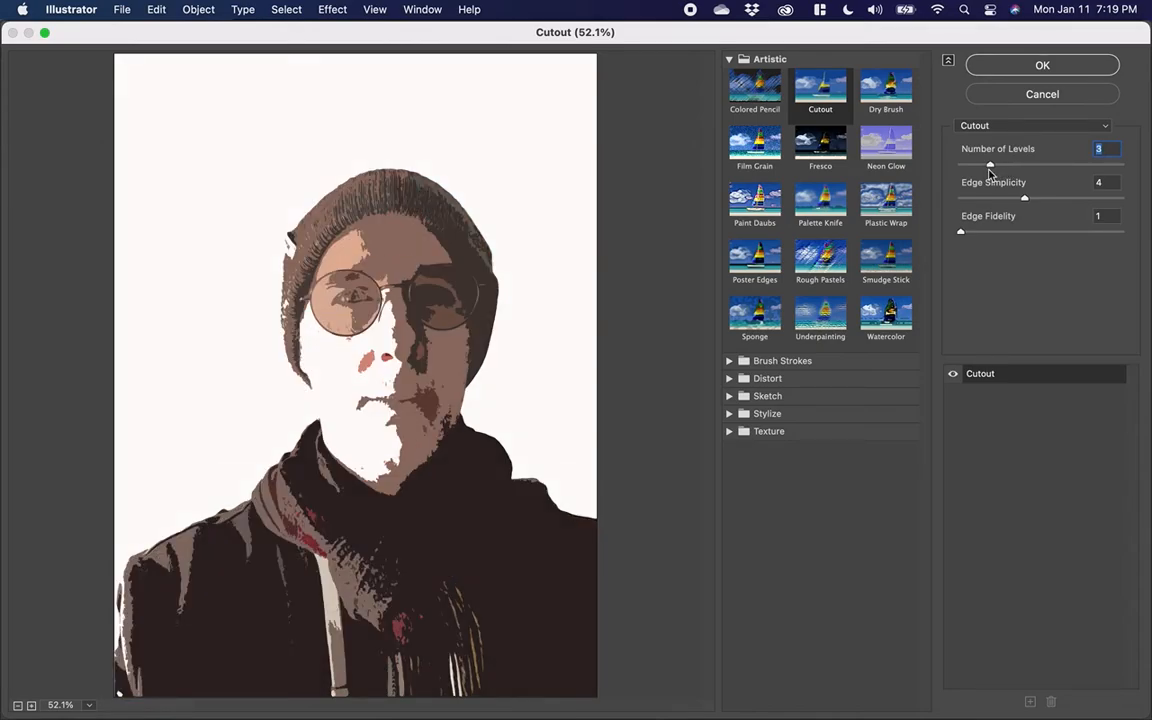
{"action": "left_click_drag", "start_coordinate": [997, 172], "coordinate": [1054, 170]}
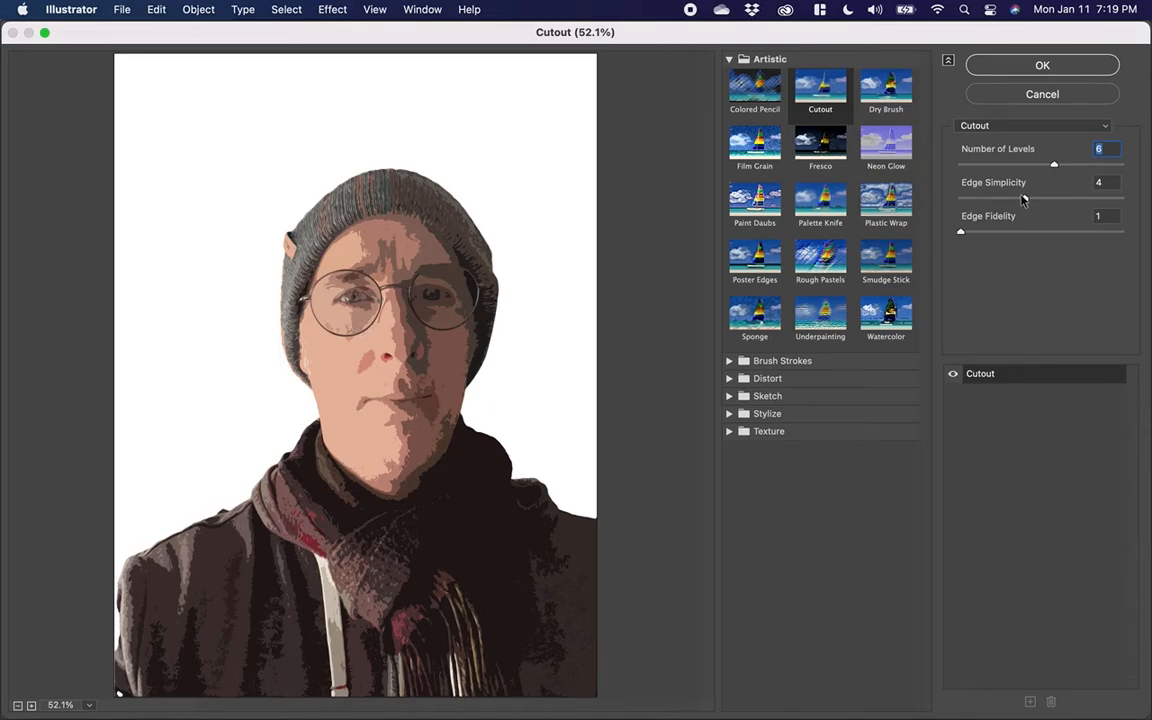
Step: Compare Edge Simplicity values of 7, 9, 8 and 6 for the Cutout, and settle on 5
{"action": "left_click_drag", "start_coordinate": [1027, 202], "coordinate": [1070, 202]}
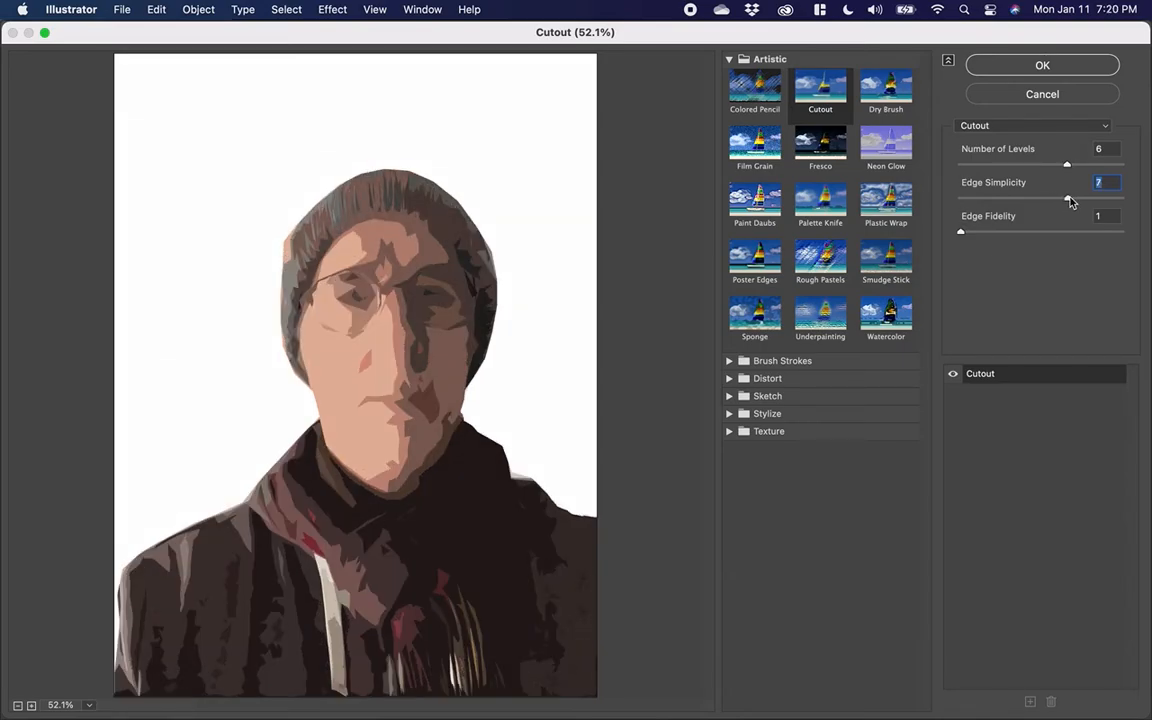
{"action": "left_click_drag", "start_coordinate": [1070, 202], "coordinate": [1100, 204]}
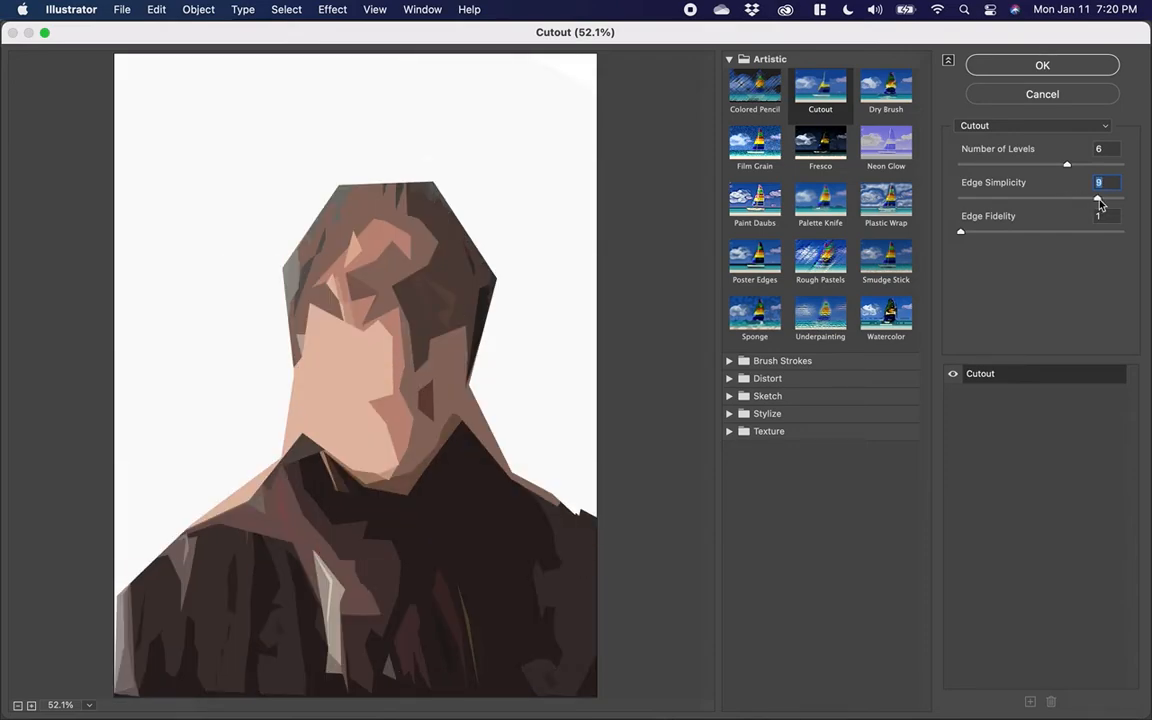
{"action": "left_click_drag", "start_coordinate": [1100, 204], "coordinate": [1090, 204]}
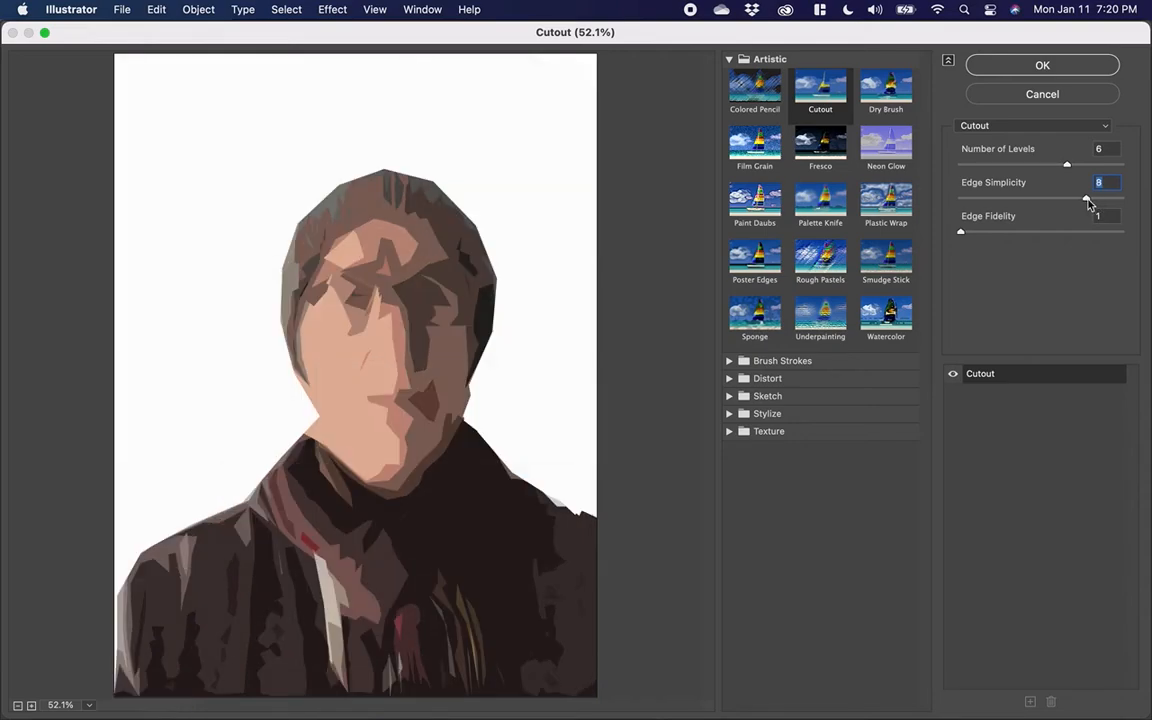
{"action": "left_click_drag", "start_coordinate": [1088, 203], "coordinate": [1056, 202]}
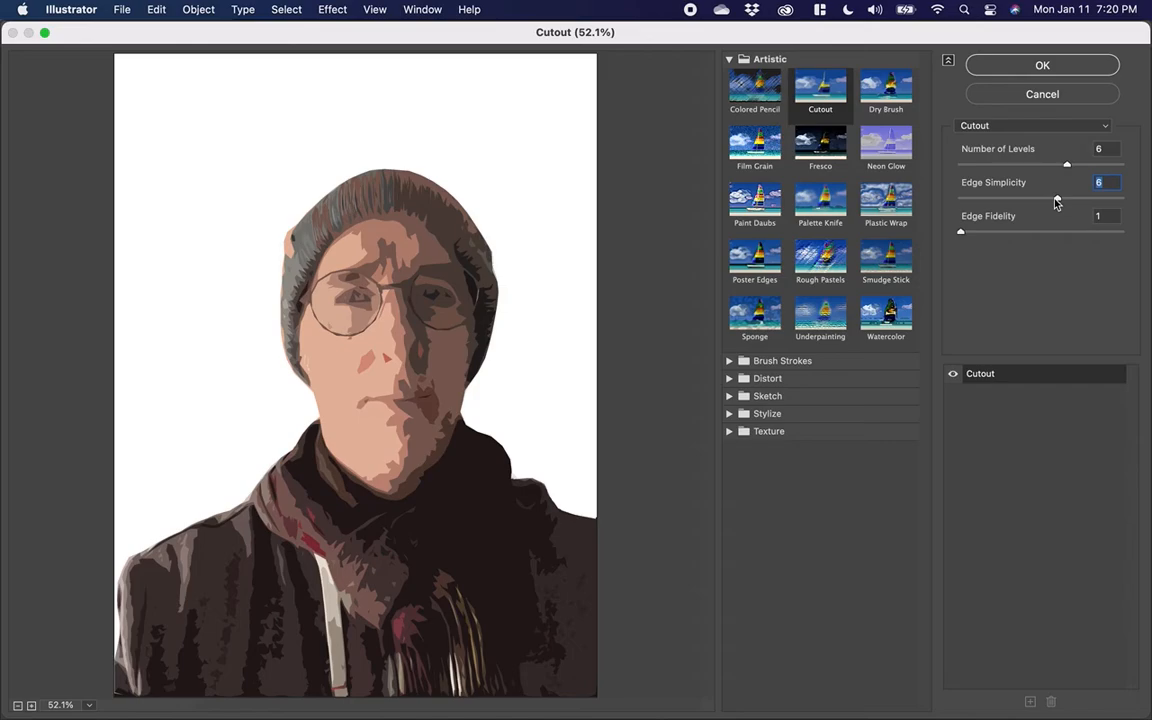
{"action": "left_click_drag", "start_coordinate": [1056, 202], "coordinate": [1034, 203]}
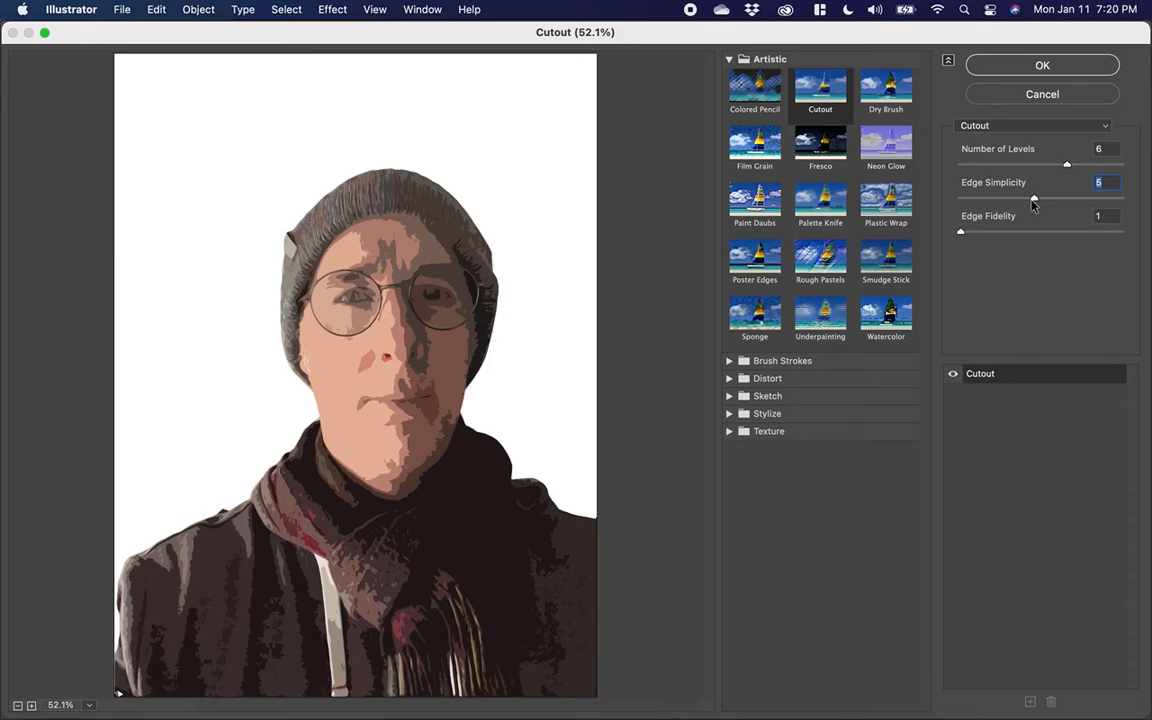
Step: Try Edge Fidelity at 3, enlarge the Cutout preview to 100% to check the face, and set Edge Fidelity to 2
{"action": "left_click", "coordinate": [962, 233]}
{"action": "left_click_drag", "start_coordinate": [991, 236], "coordinate": [1121, 239]}
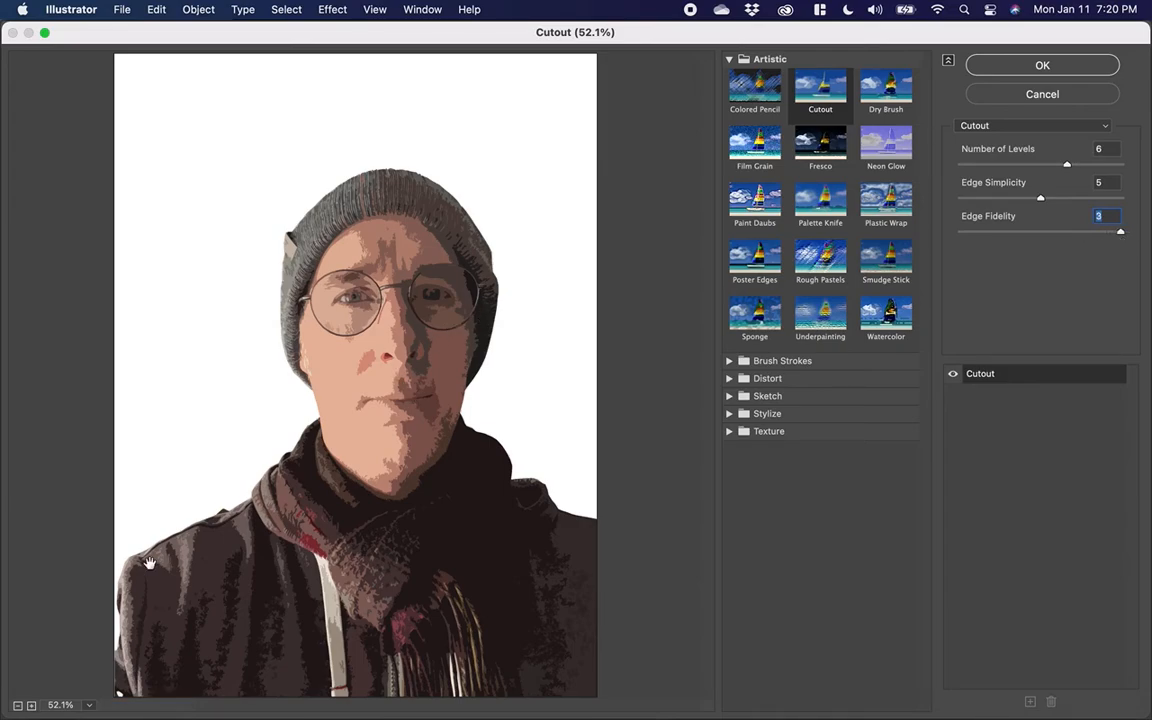
{"action": "left_click", "coordinate": [89, 706]}
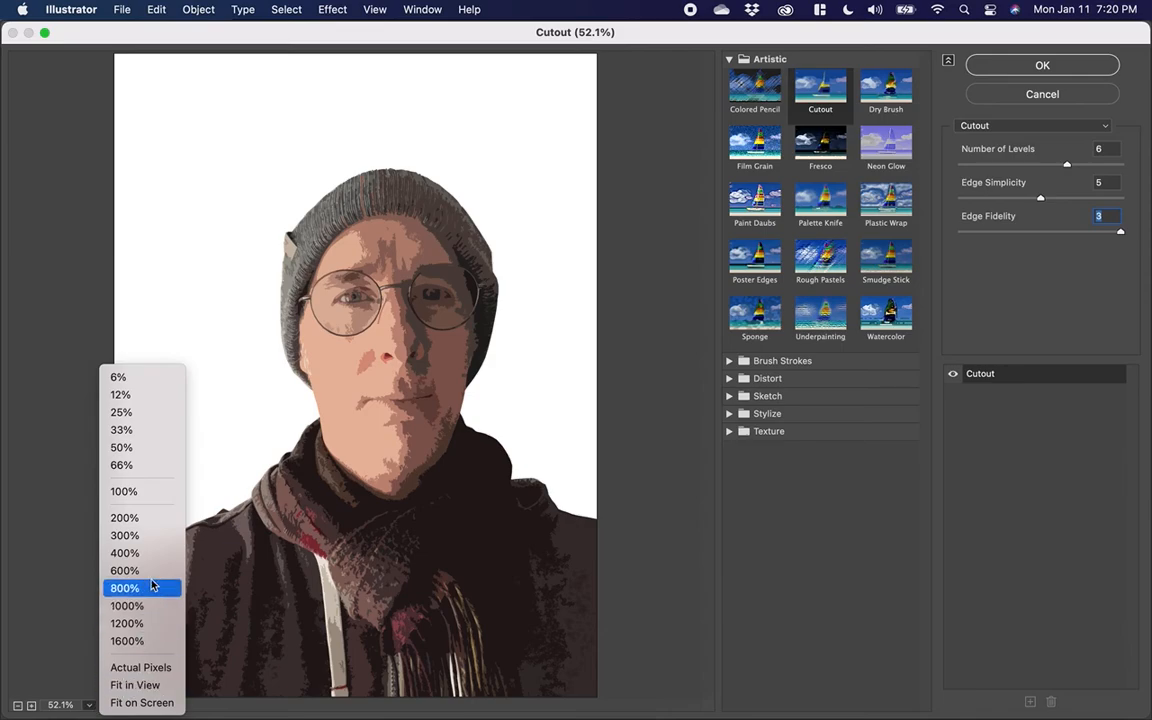
{"action": "left_click", "coordinate": [145, 490]}
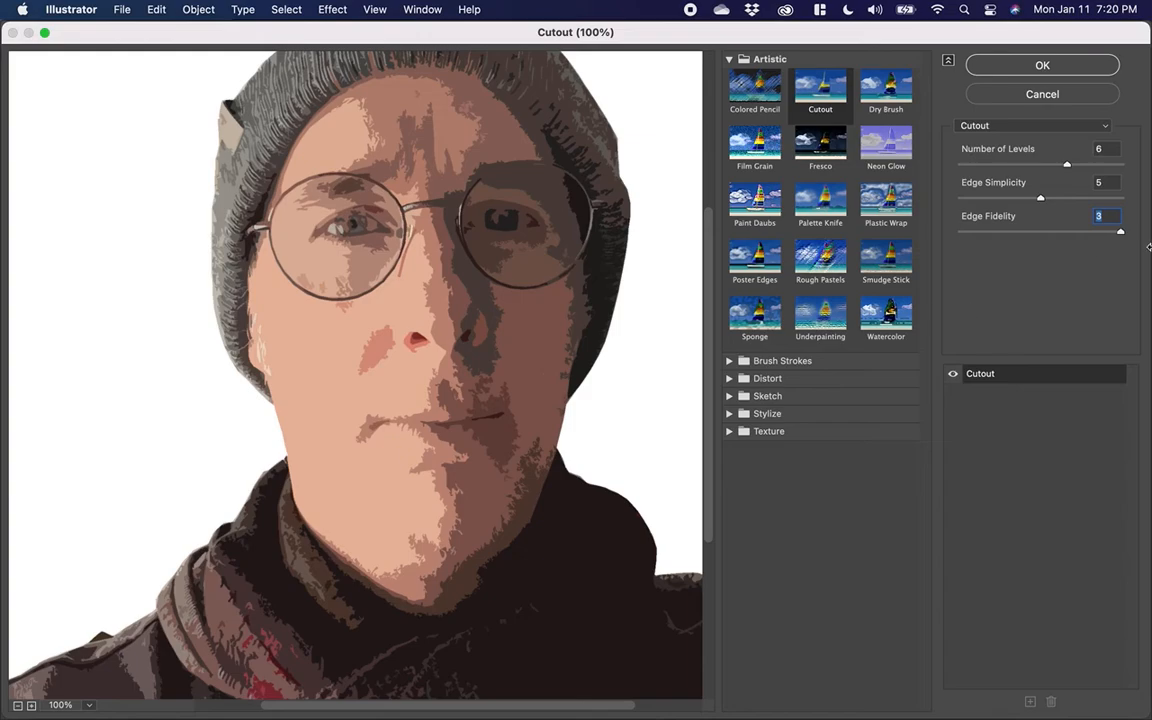
{"action": "left_click_drag", "start_coordinate": [1095, 233], "coordinate": [1062, 236]}
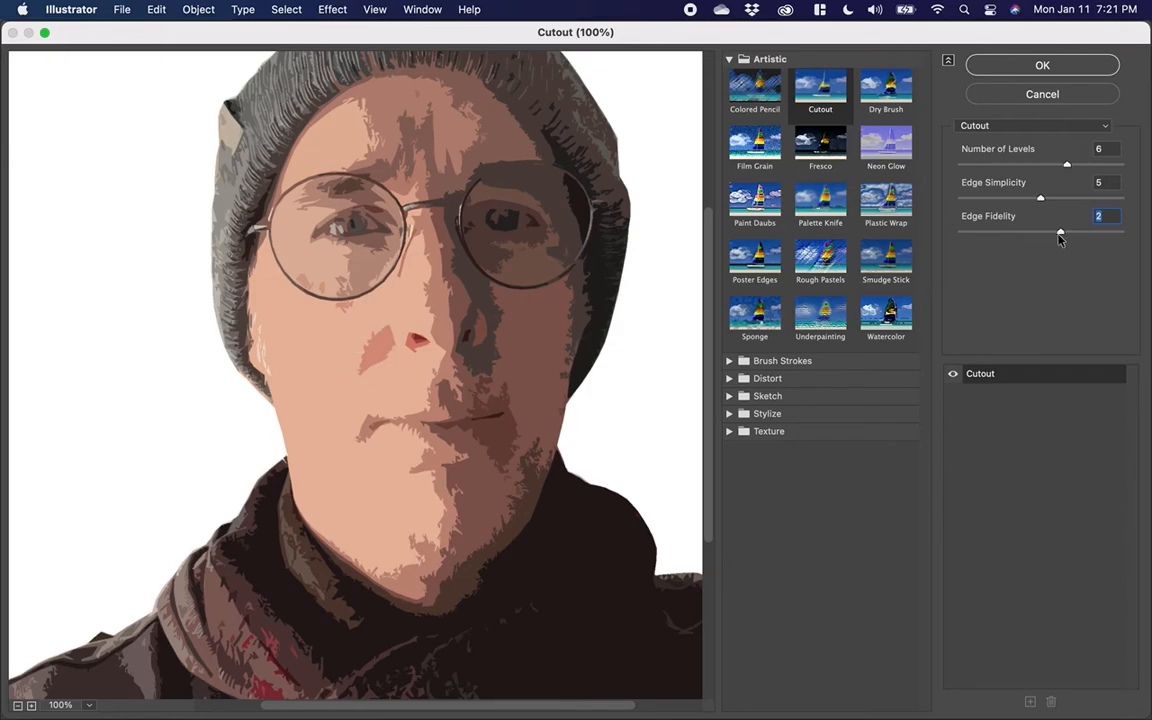
Step: Compare Edge Fidelity values of 1 and 2 for the Cutout, settle on 1, and apply the effect to the portrait
{"action": "left_click_drag", "start_coordinate": [995, 240], "coordinate": [957, 246]}
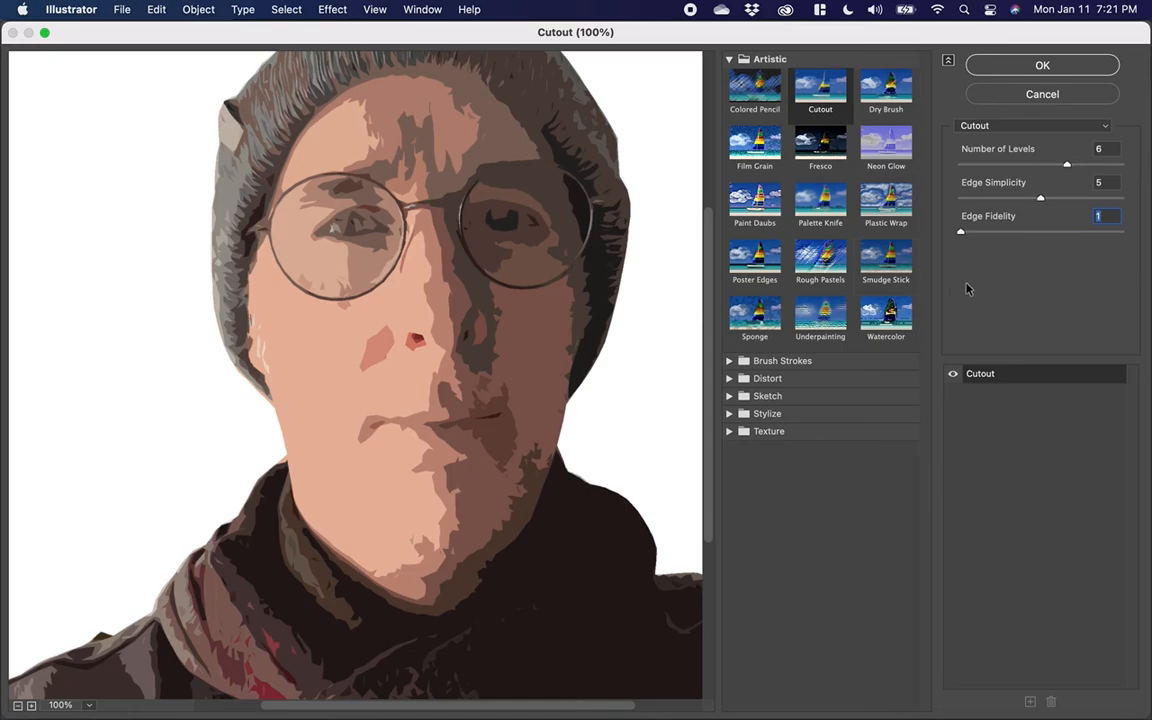
{"action": "left_click_drag", "start_coordinate": [961, 232], "coordinate": [1014, 234]}
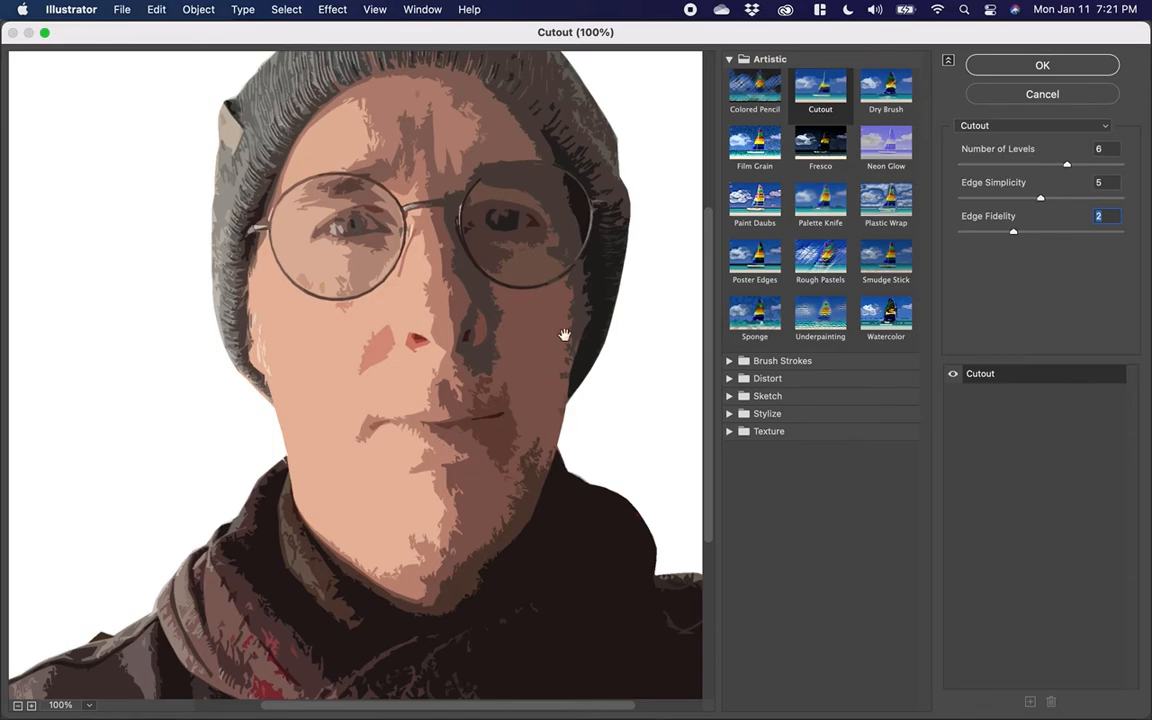
{"action": "left_click_drag", "start_coordinate": [1014, 233], "coordinate": [981, 235]}
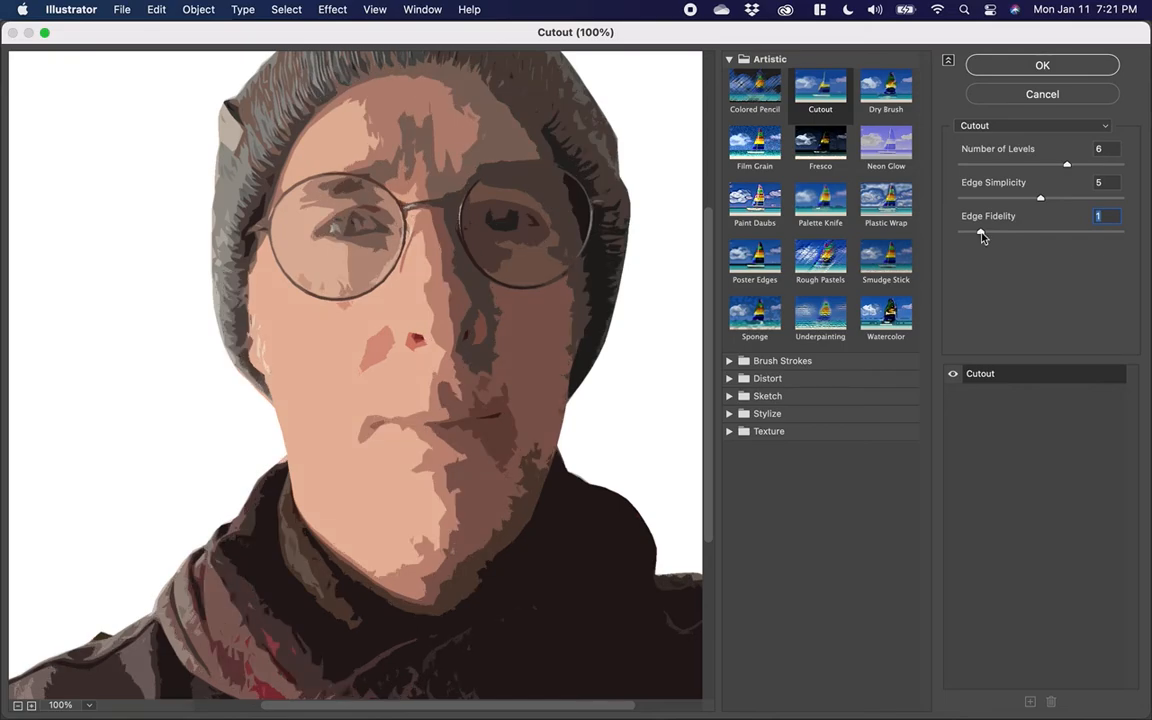
{"action": "left_click_drag", "start_coordinate": [981, 235], "coordinate": [1017, 243]}
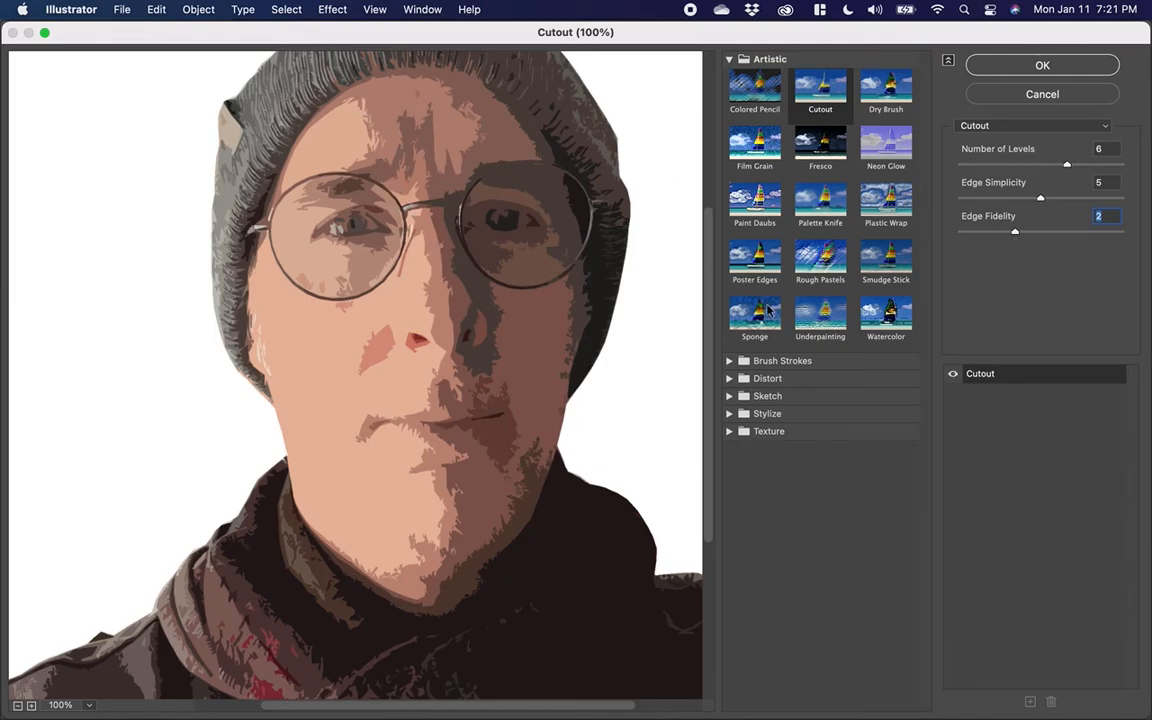
{"action": "left_click_drag", "start_coordinate": [1015, 232], "coordinate": [958, 233]}
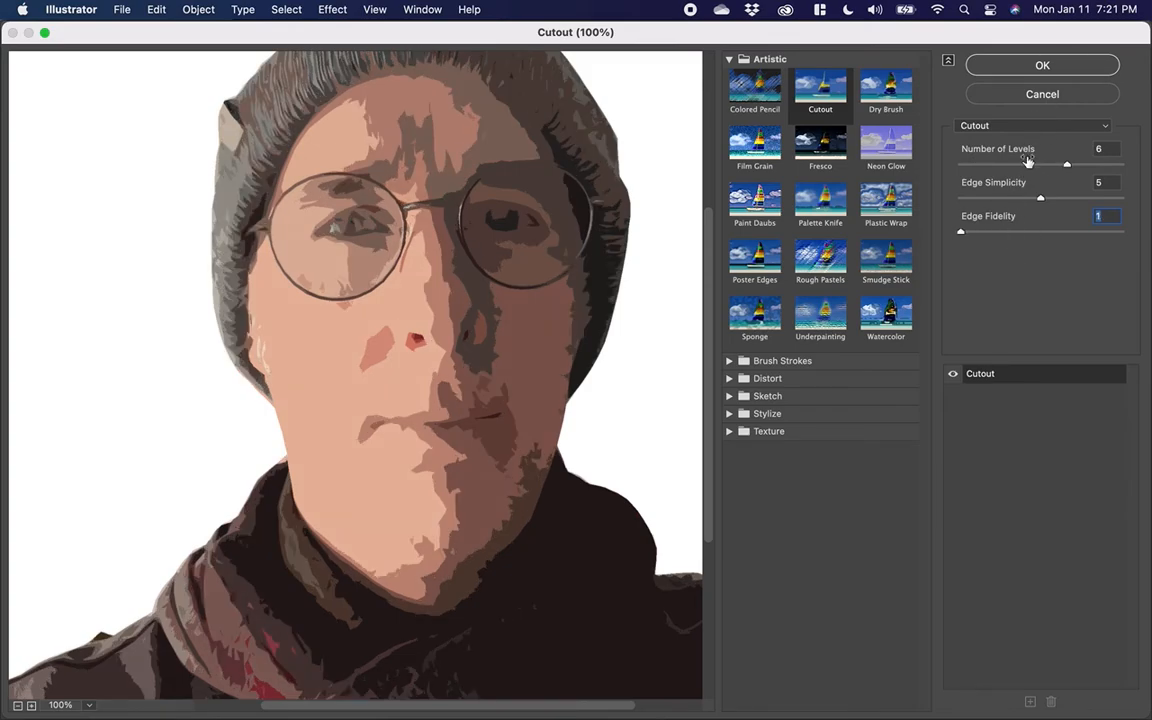
{"action": "left_click", "coordinate": [1020, 69]}
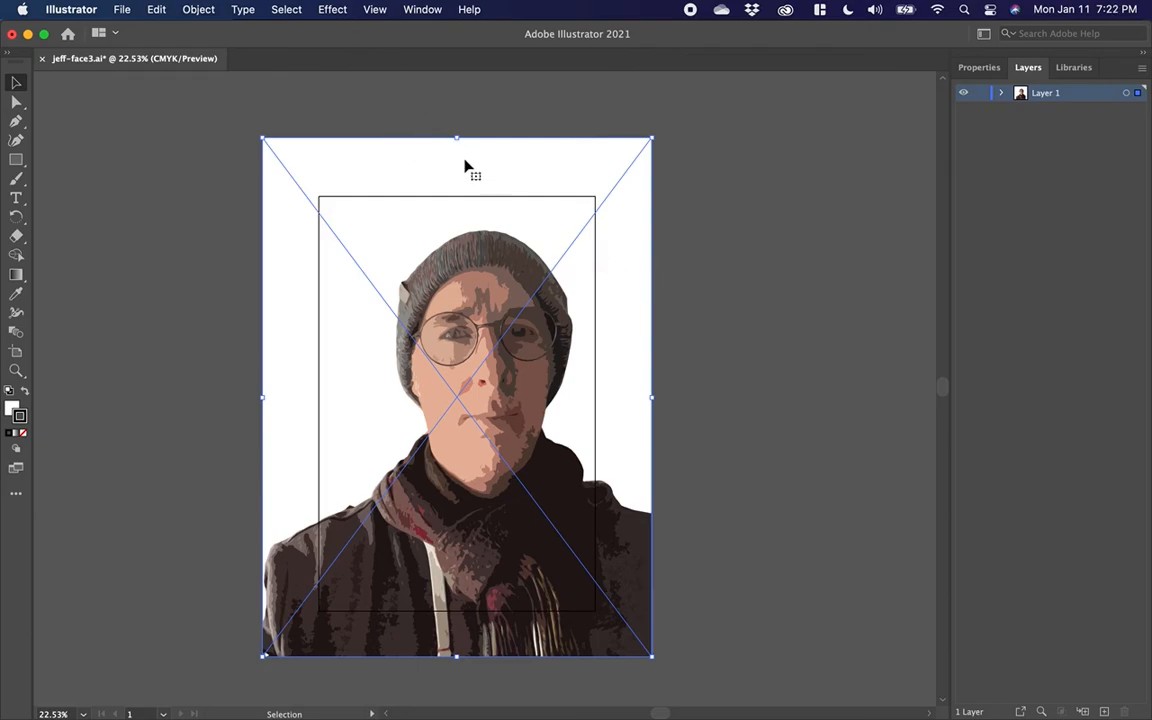
{"action": "double_click", "coordinate": [448, 194]}
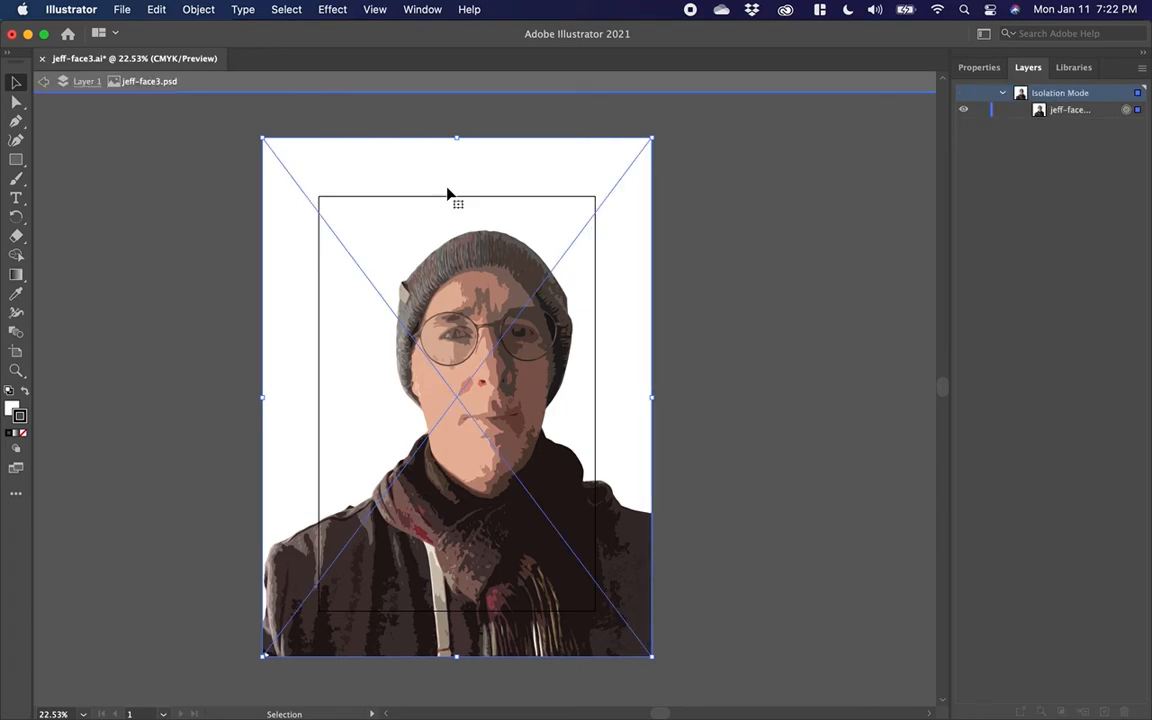
{"action": "left_click", "coordinate": [44, 80]}
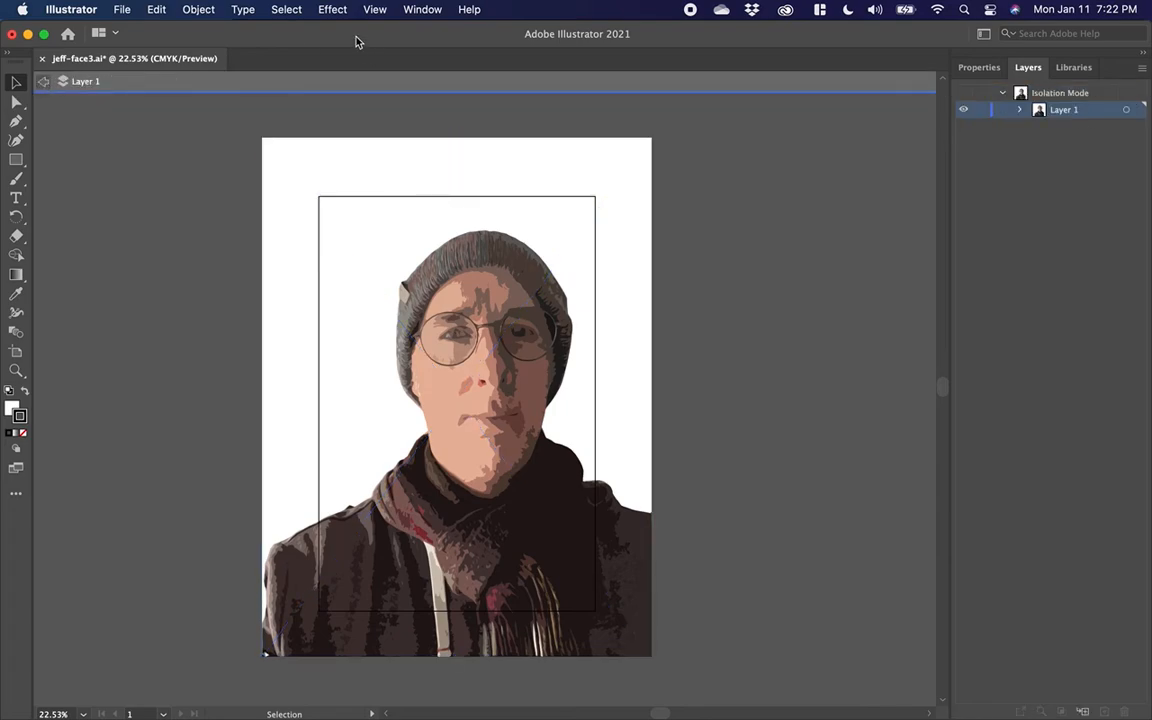
{"action": "left_click", "coordinate": [44, 82]}
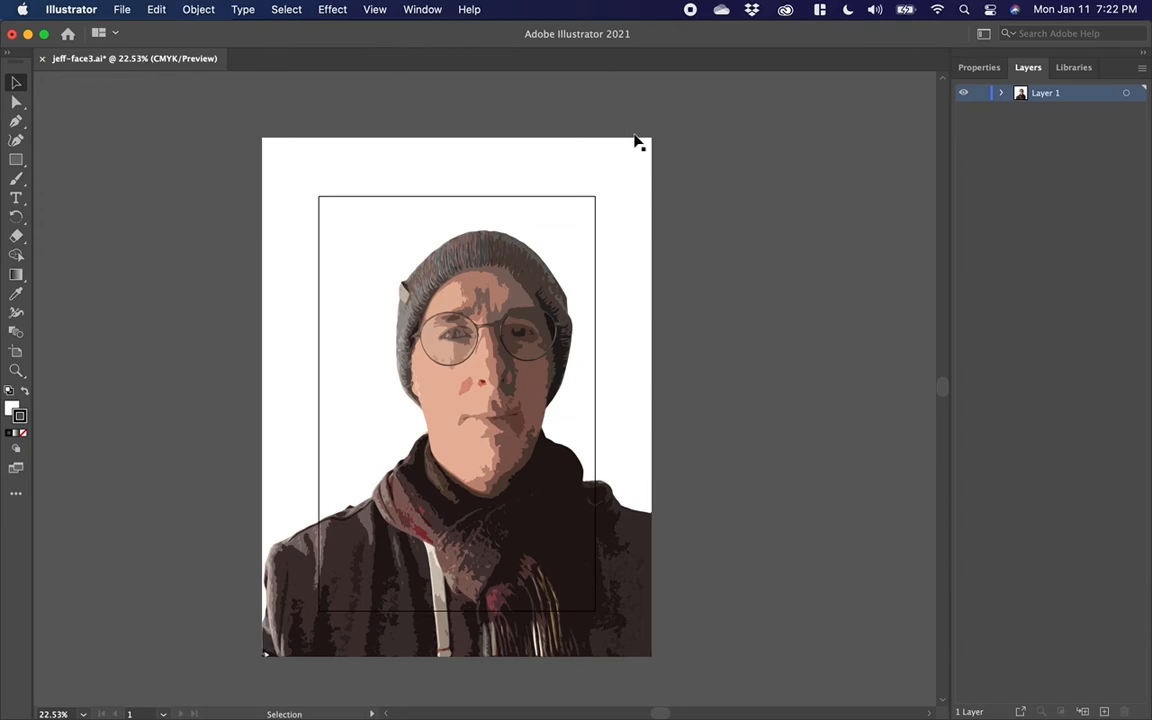
Step: Select the placed portrait and display its object properties
{"action": "left_click", "coordinate": [978, 70]}
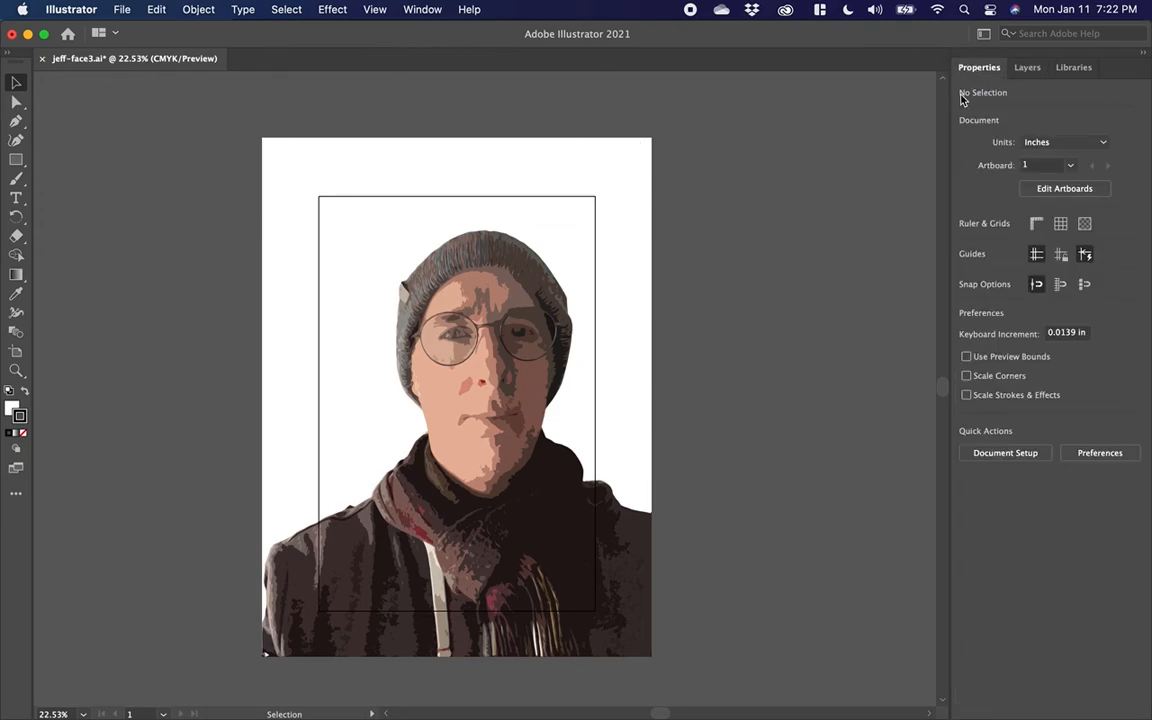
{"action": "left_click", "coordinate": [589, 170]}
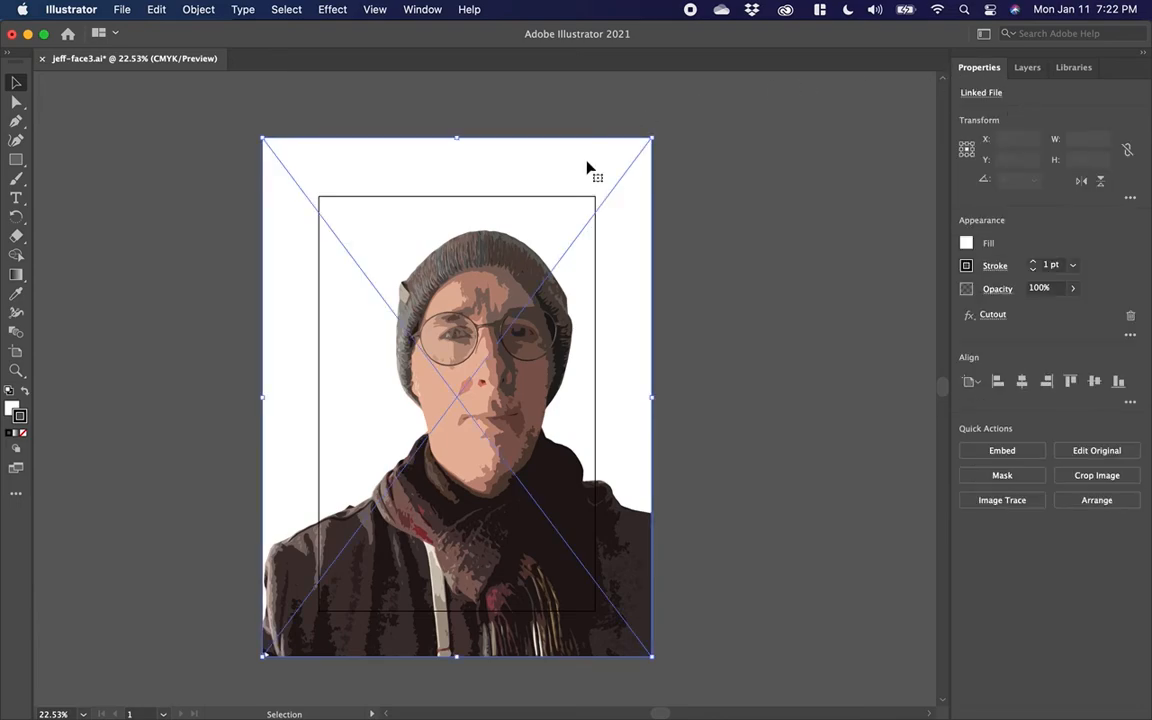
{"action": "left_click", "coordinate": [421, 10]}
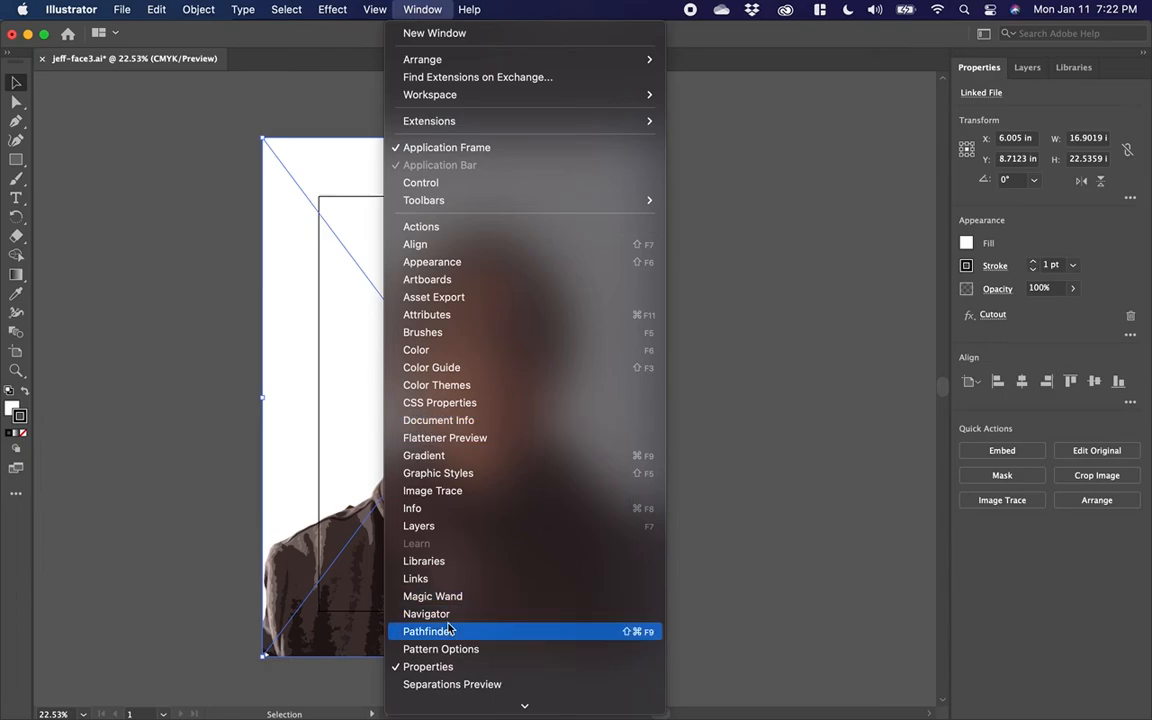
{"action": "left_click", "coordinate": [738, 663]}
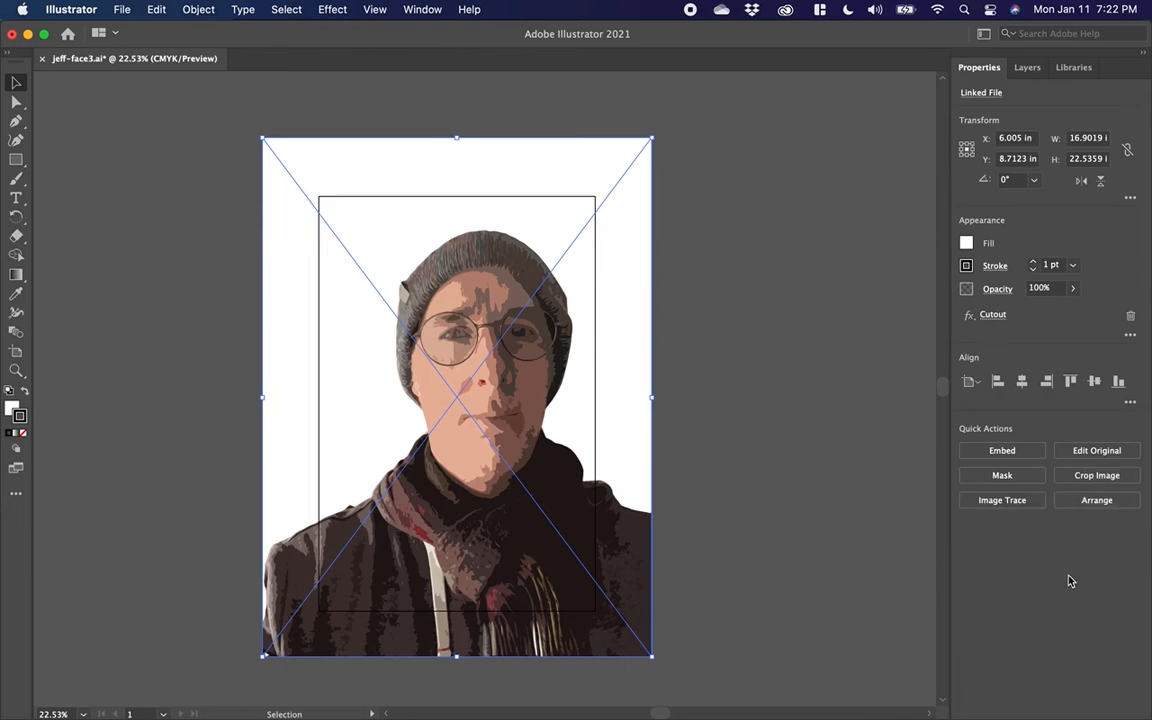
{"action": "left_click", "coordinate": [1086, 477]}
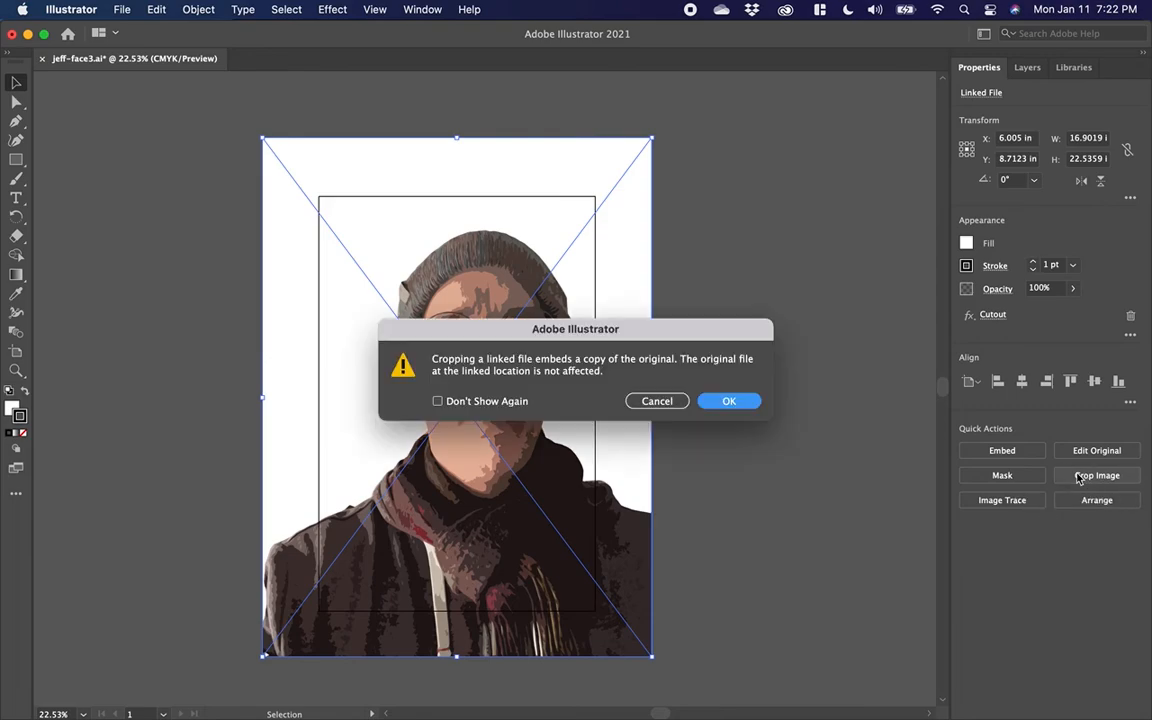
{"action": "left_click", "coordinate": [657, 401]}
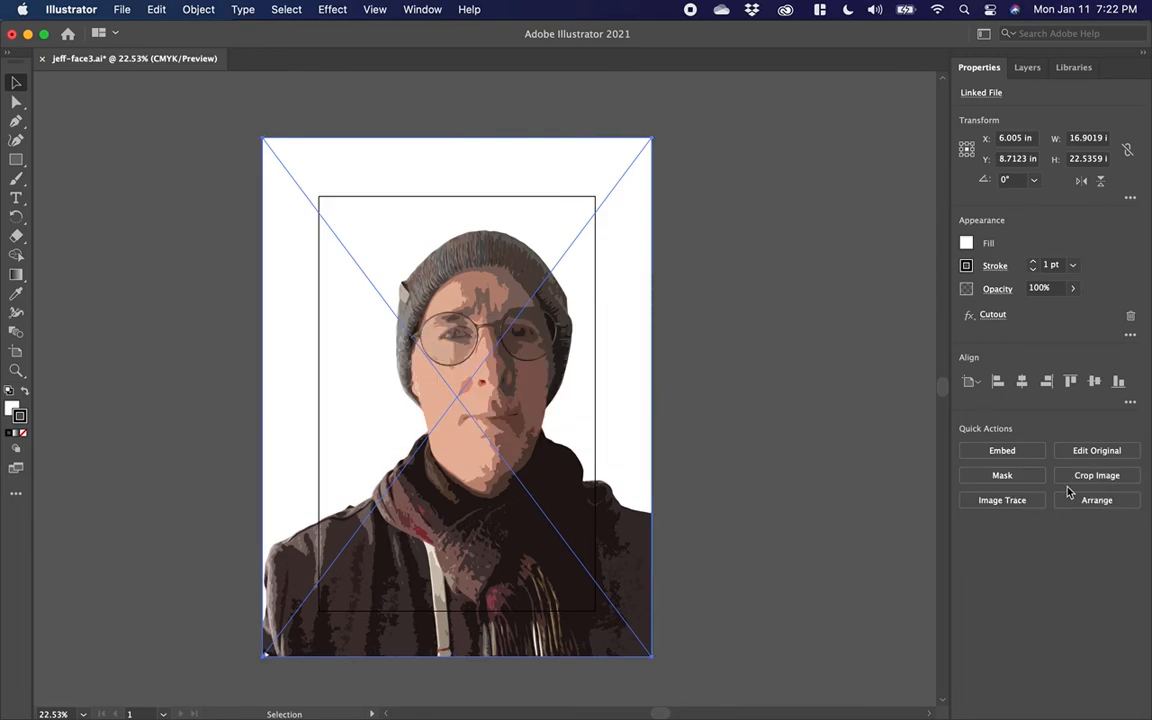
Step: Image Trace the portrait with the Shades of Gray preset, accepting the large-image tracing, and expand the result into editable paths
{"action": "left_click", "coordinate": [1003, 508]}
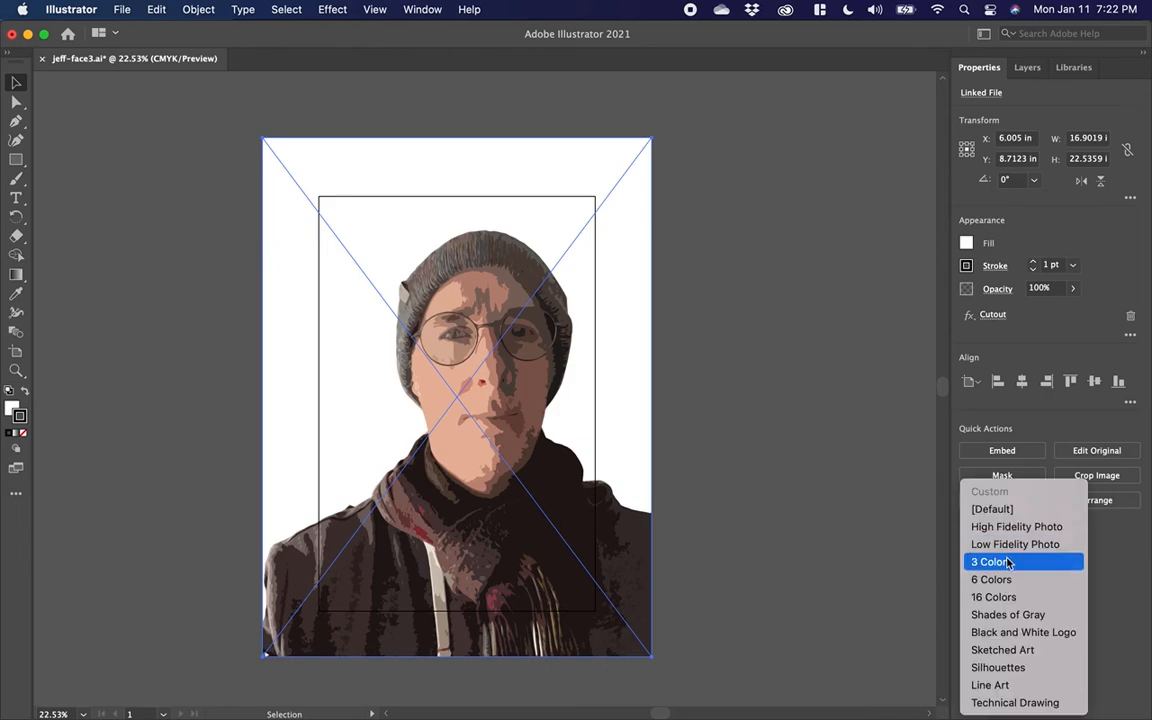
{"action": "left_click", "coordinate": [1008, 616]}
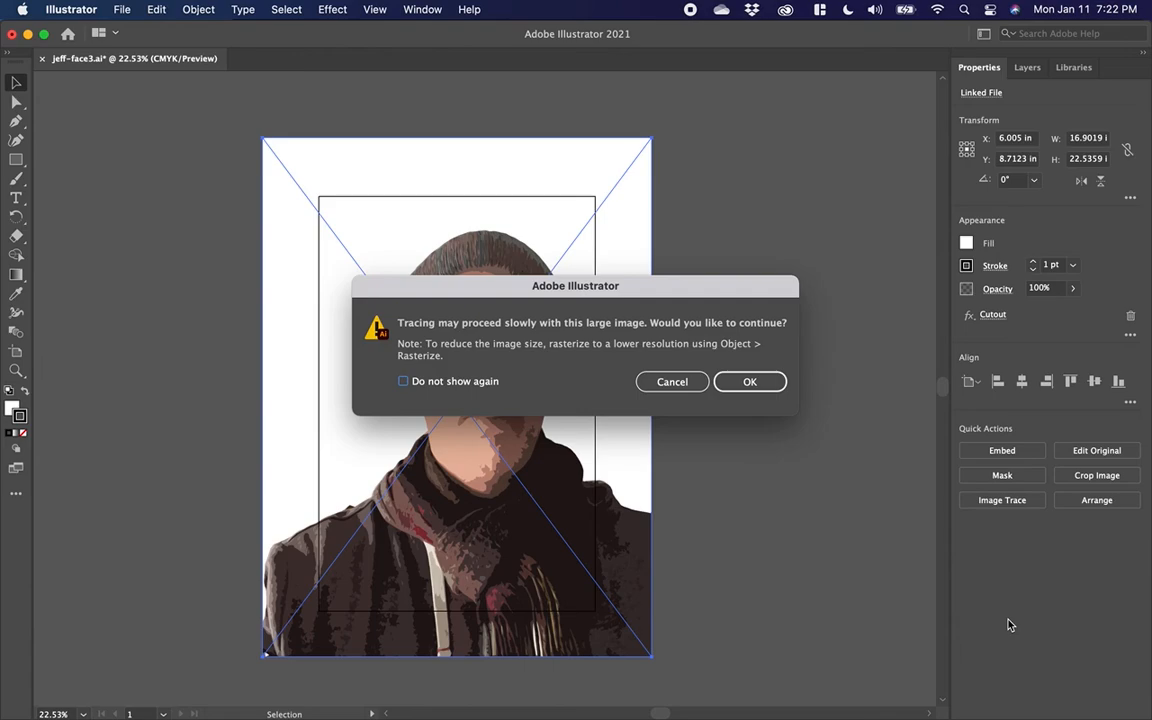
{"action": "left_click", "coordinate": [741, 385]}
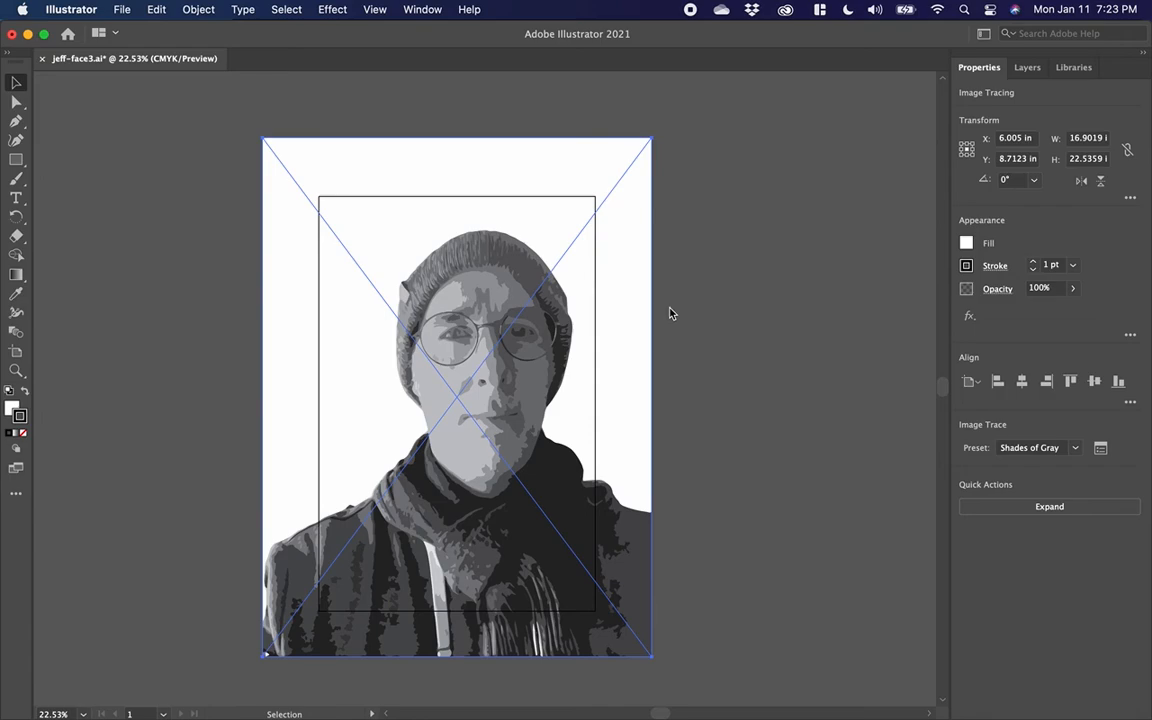
{"action": "left_click", "coordinate": [1049, 508]}
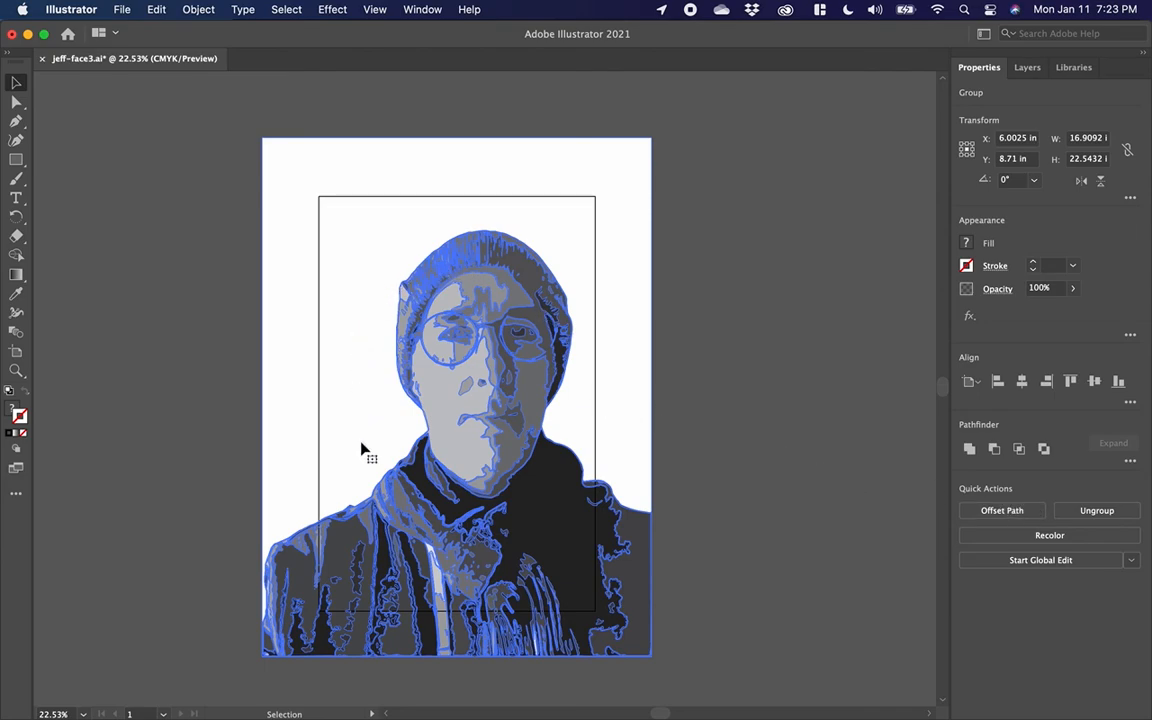
{"action": "left_click", "coordinate": [130, 186]}
Step: Examine the expanded vector shapes one at a time with Direct Selection, including both sides of the face, the hat and the white background
{"action": "left_click", "coordinate": [16, 103]}
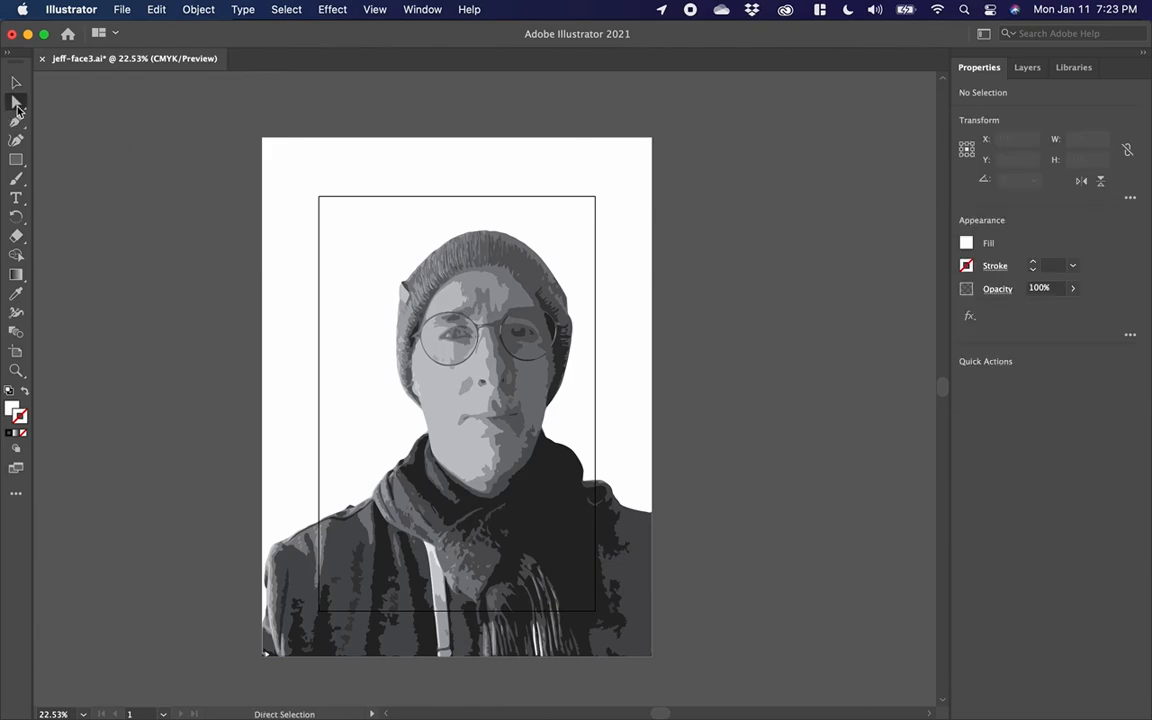
{"action": "left_click", "coordinate": [451, 305]}
{"action": "left_click", "coordinate": [445, 404]}
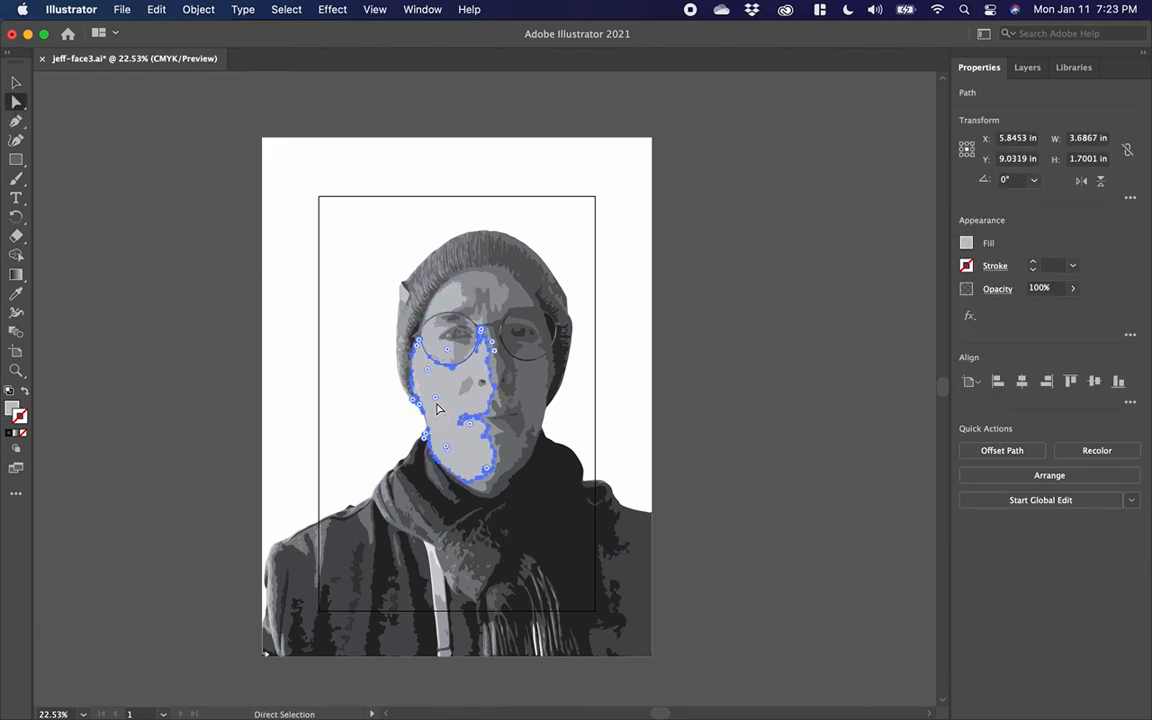
{"action": "left_click", "coordinate": [547, 412]}
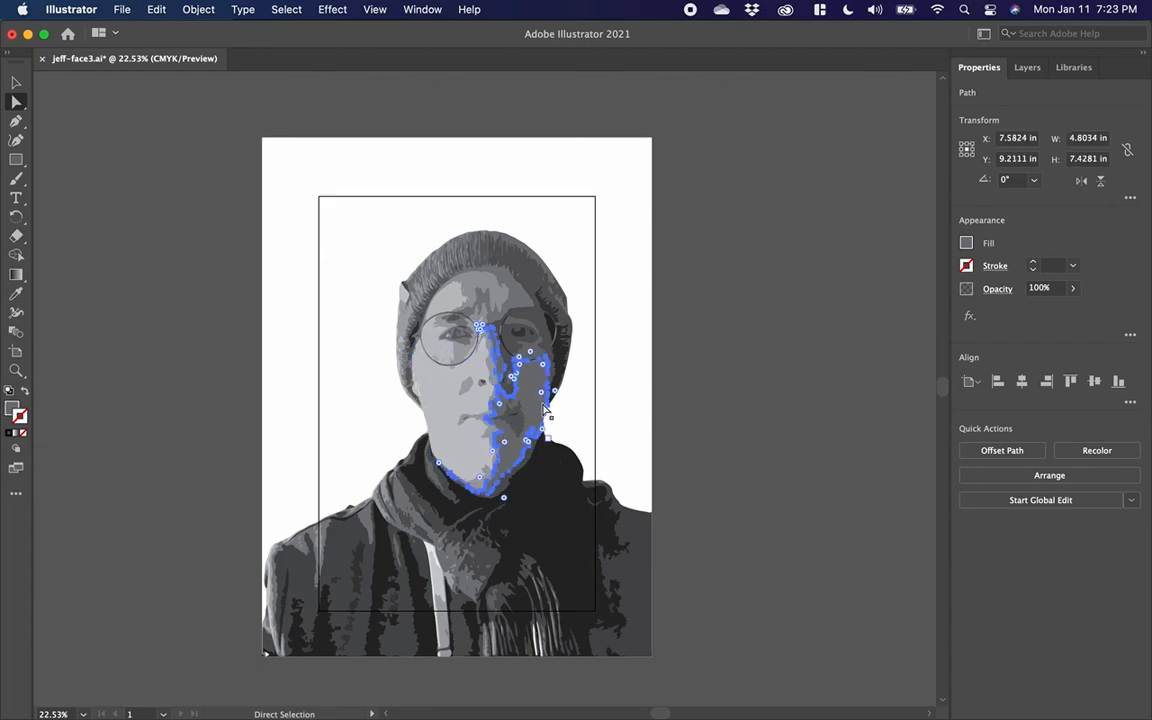
{"action": "left_click", "coordinate": [482, 257]}
{"action": "left_click", "coordinate": [709, 380]}
{"action": "left_click", "coordinate": [632, 386]}
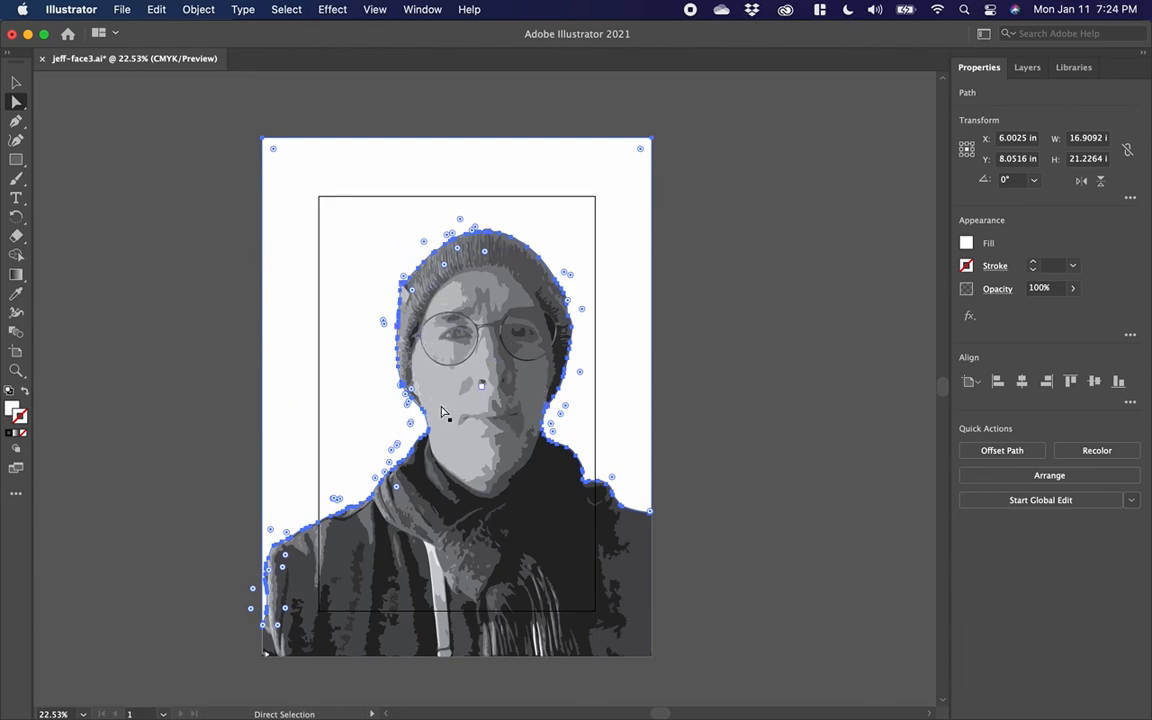
{"action": "left_click", "coordinate": [701, 443]}
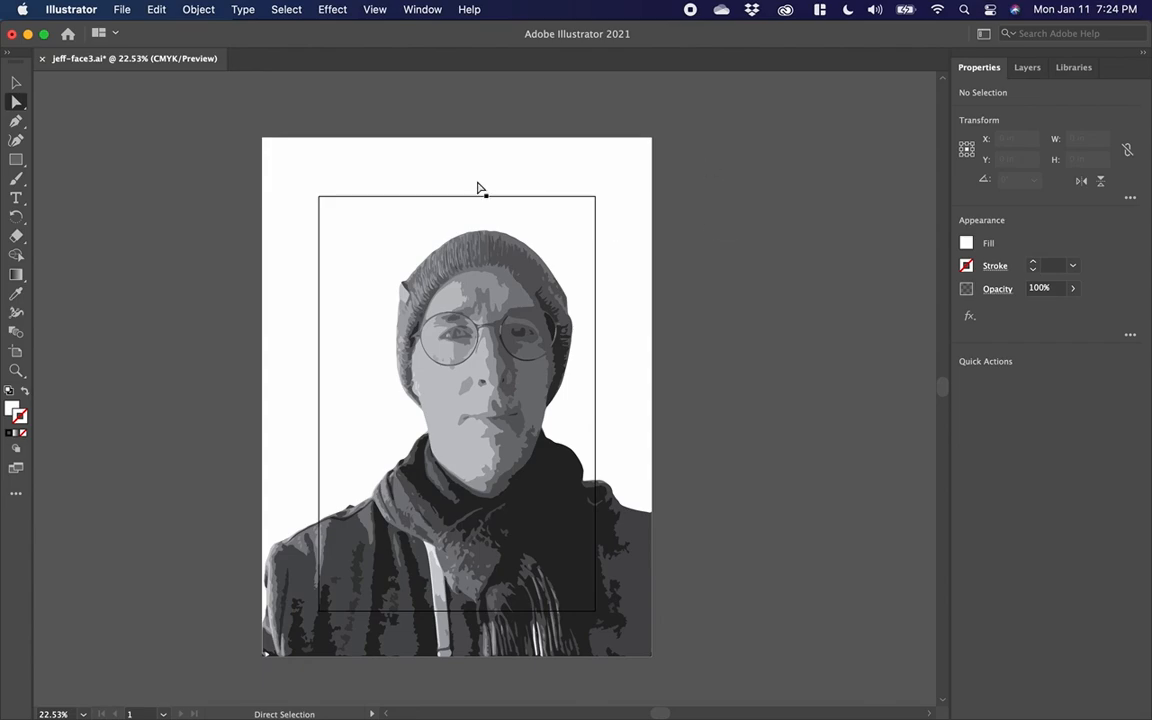
Step: Save the jeff-face3.ai document
{"action": "left_click", "coordinate": [121, 9]}
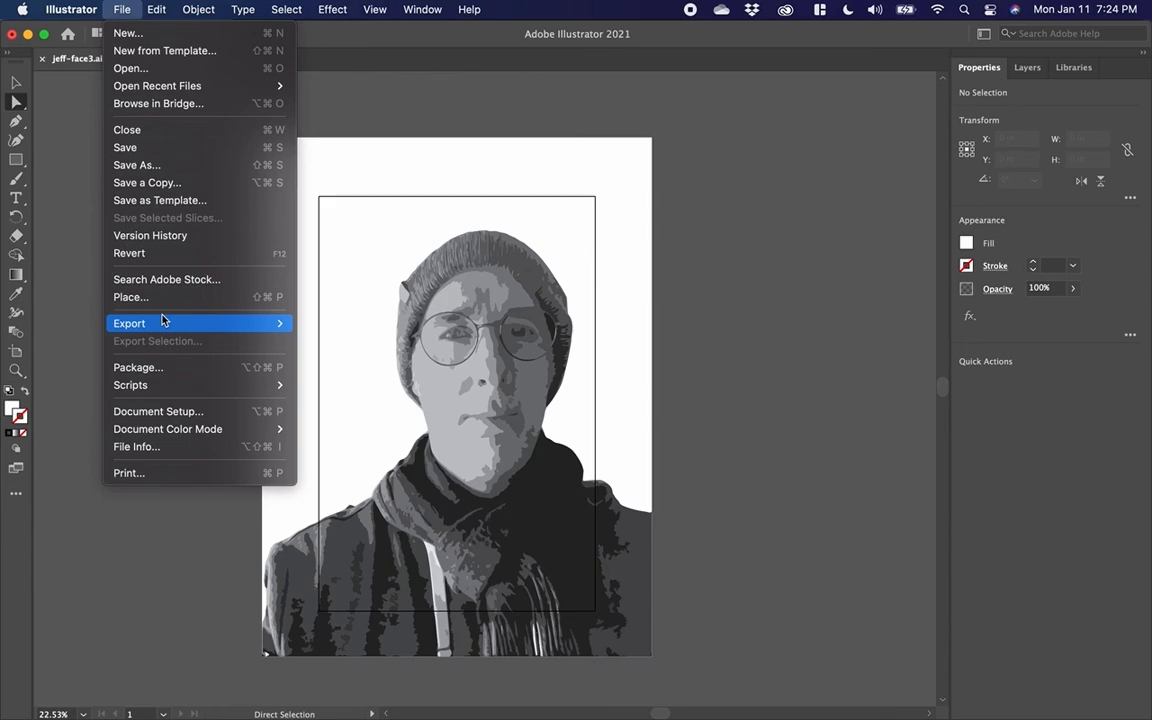
{"action": "left_click", "coordinate": [140, 150]}
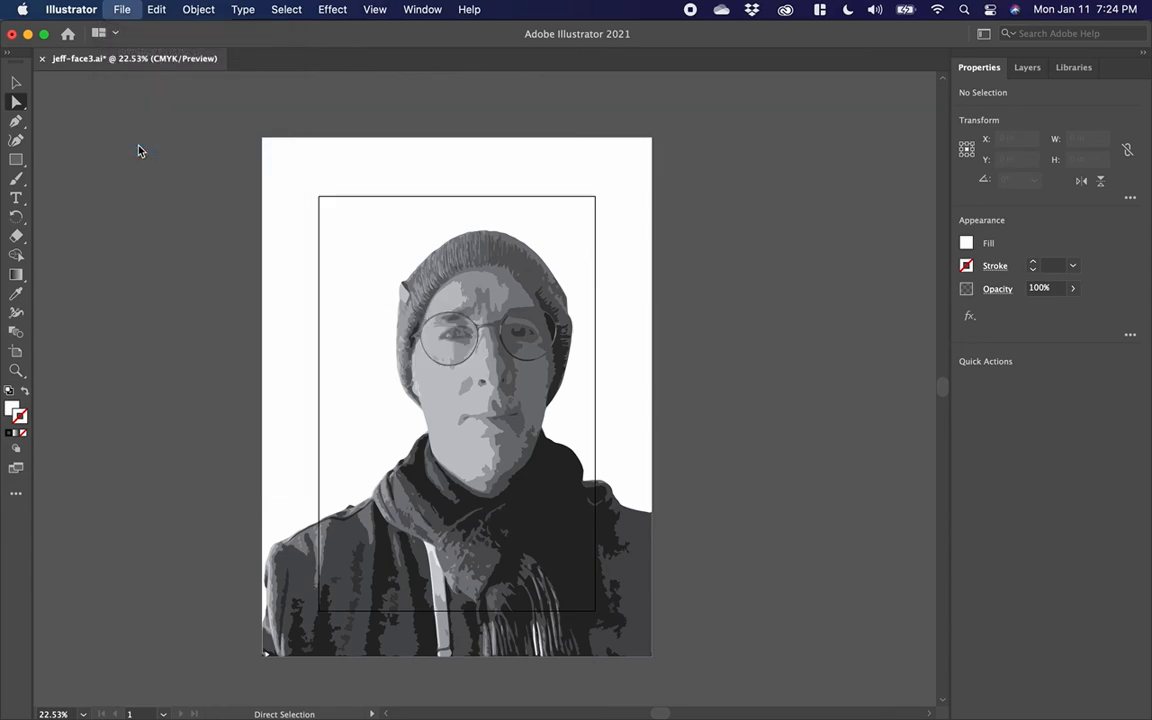